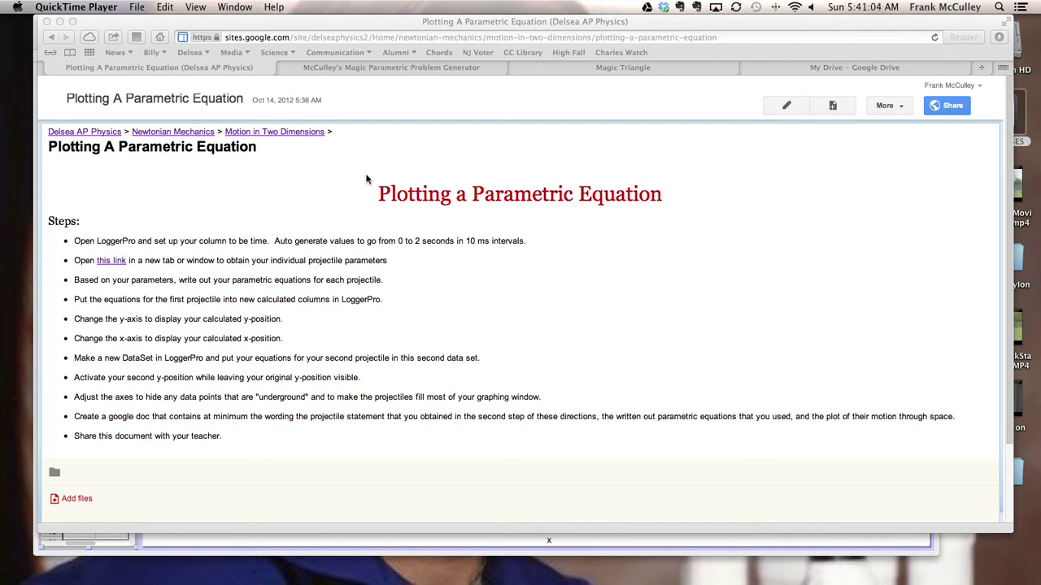
Switch to the Magic Parametric Problem Generator page showing the Venus varying-heights problem
left_click(455, 68)
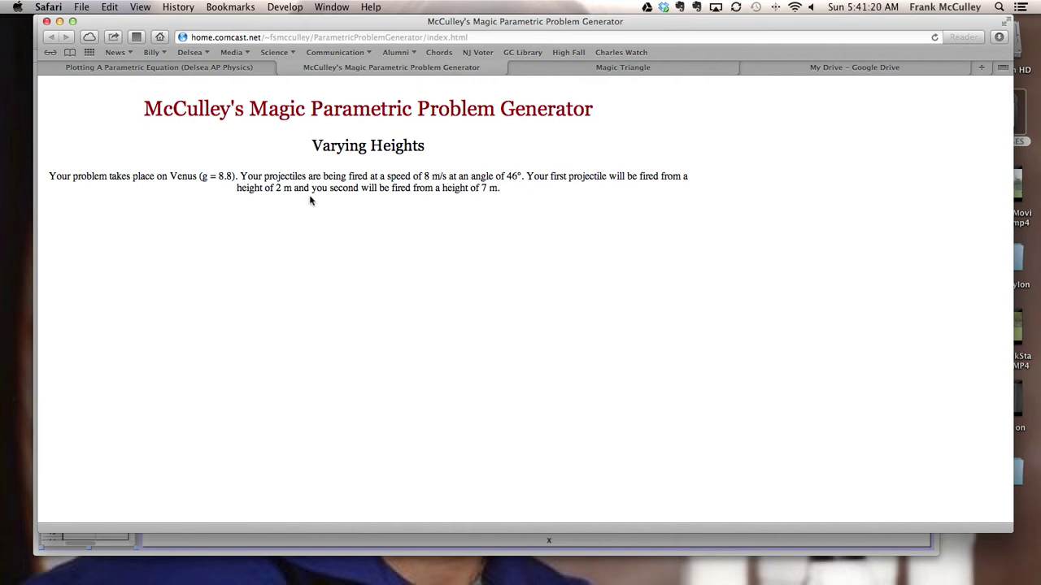
Solve the Magic Triangle for hypotenuse 8 and angle 46, giving sides 5.755 and 5.557
left_click(576, 69)
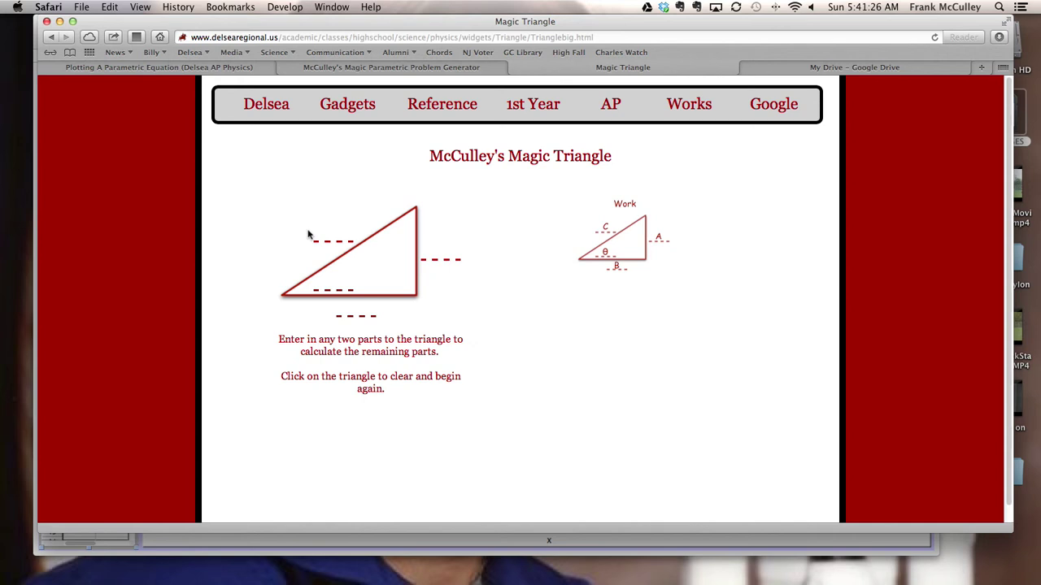
left_click(337, 235)
type("8")
left_click(333, 288)
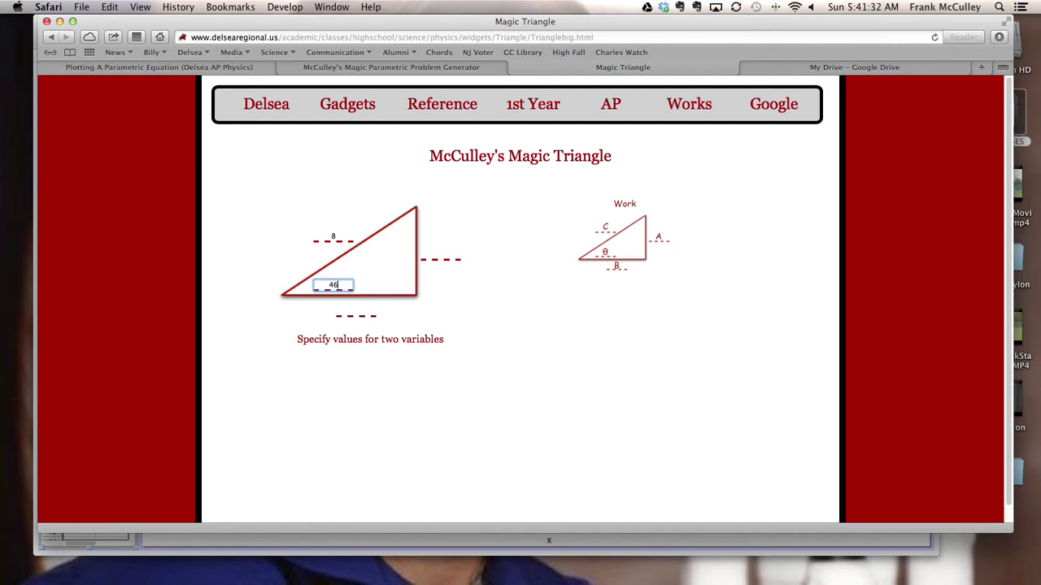
key("Return")
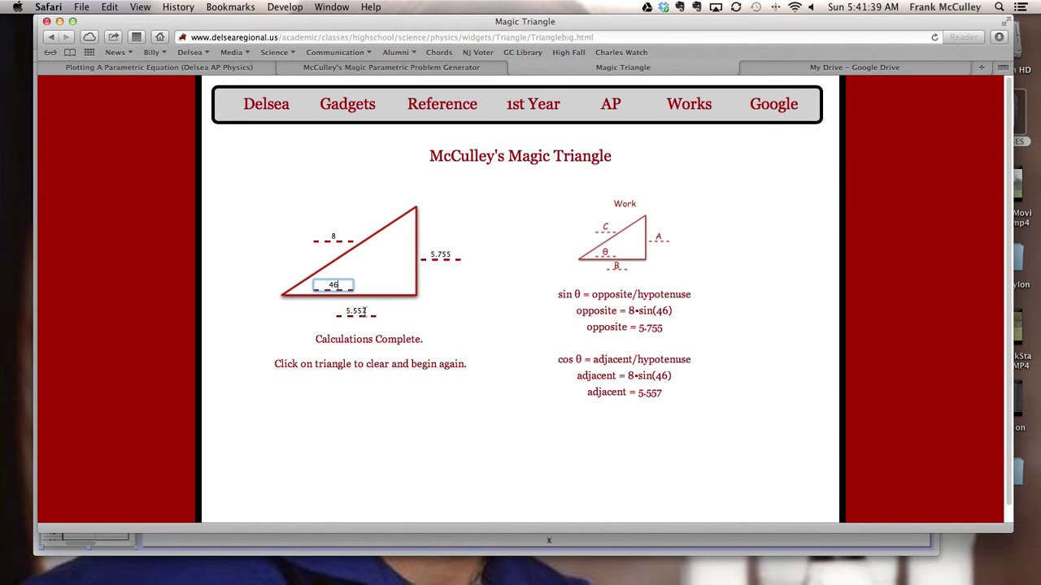
Create a new blank Google Drawing from Google Drive's CREATE menu
left_click(776, 68)
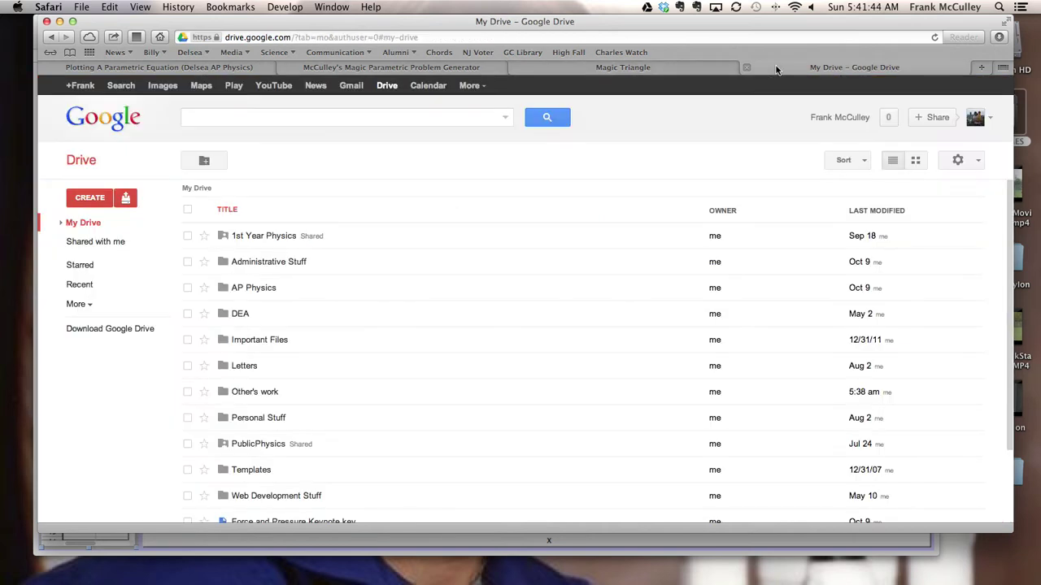
left_click(99, 201)
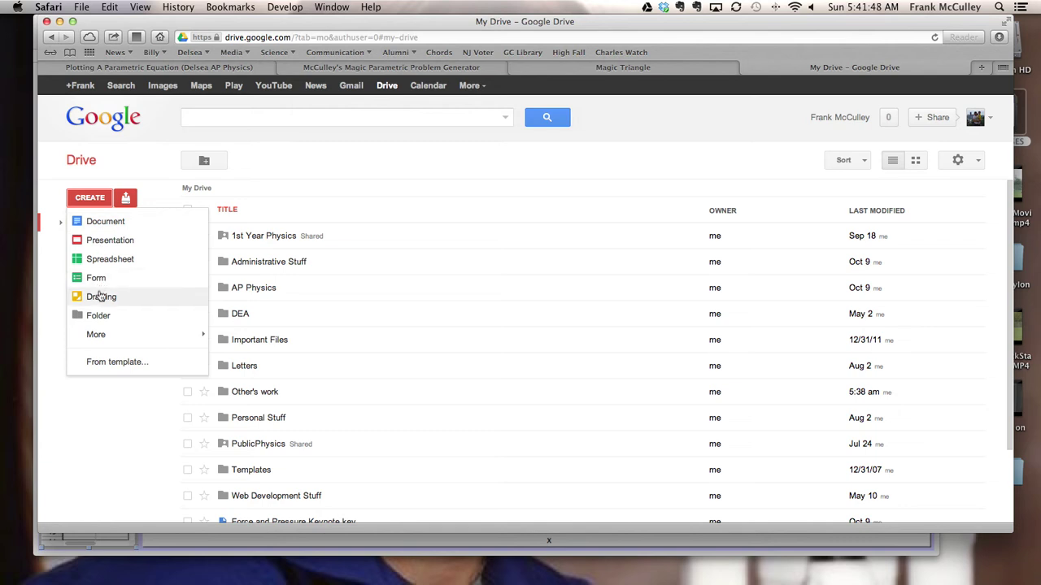
left_click(146, 297)
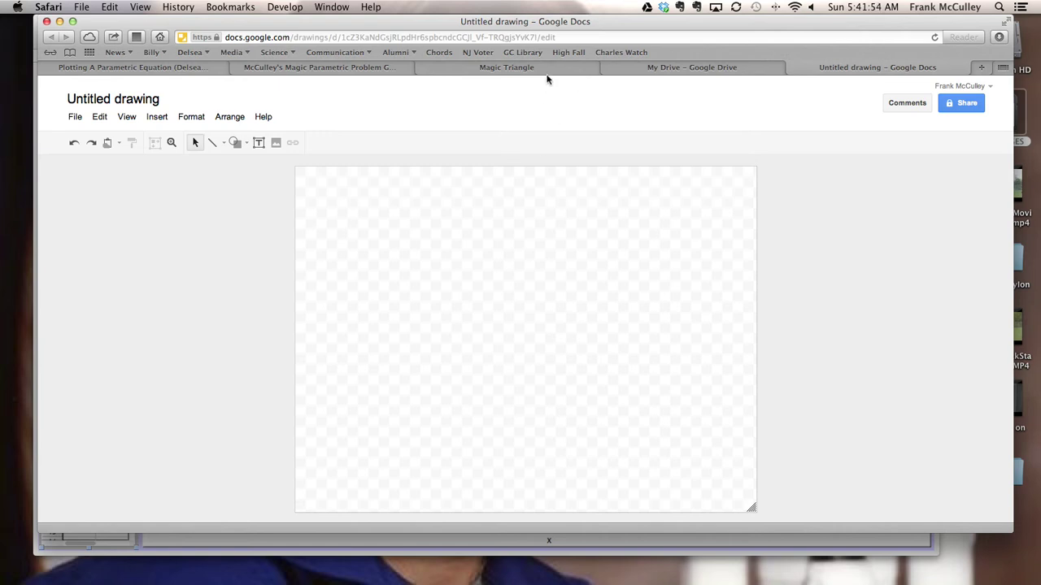
Take a region screenshot of the solved triangle diagram, then return to the blank drawing
left_click(536, 69)
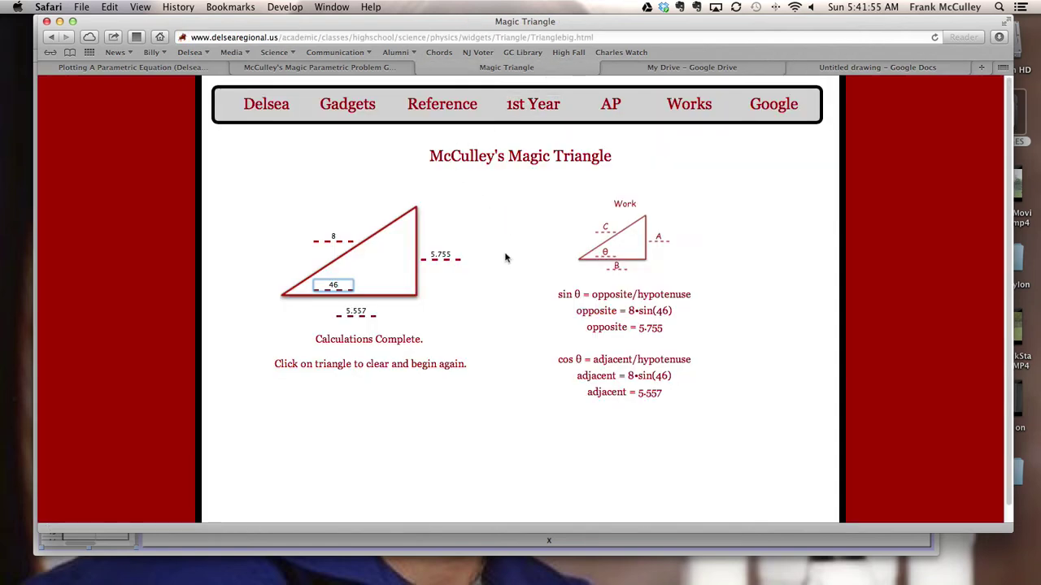
key("super+shift+4")
left_click(265, 179)
left_click_drag(265, 179, 469, 329)
left_click(858, 67)
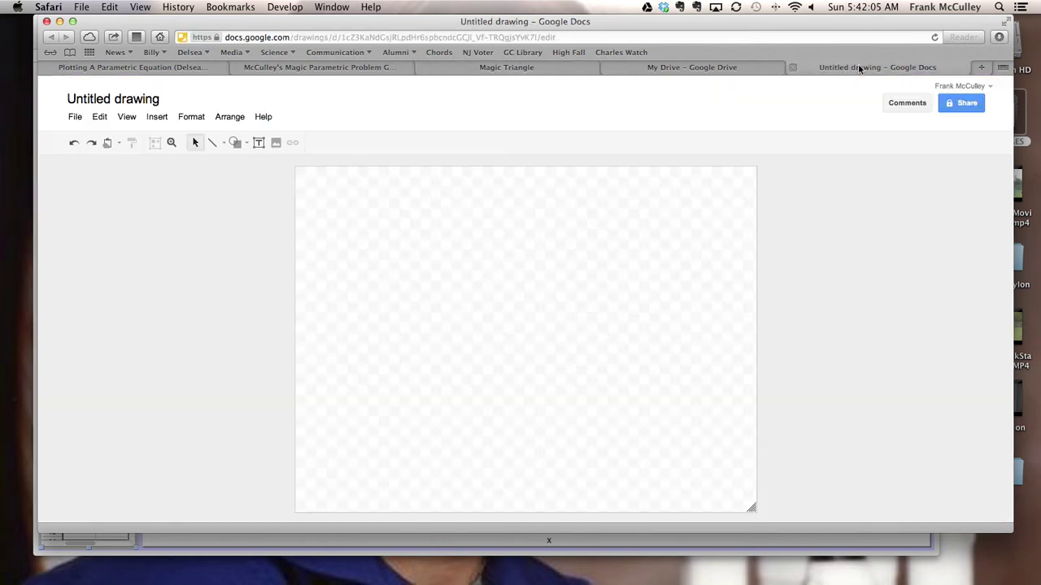
Upload the triangle screenshot into the drawing and move it lower-left on the canvas
left_click(161, 123)
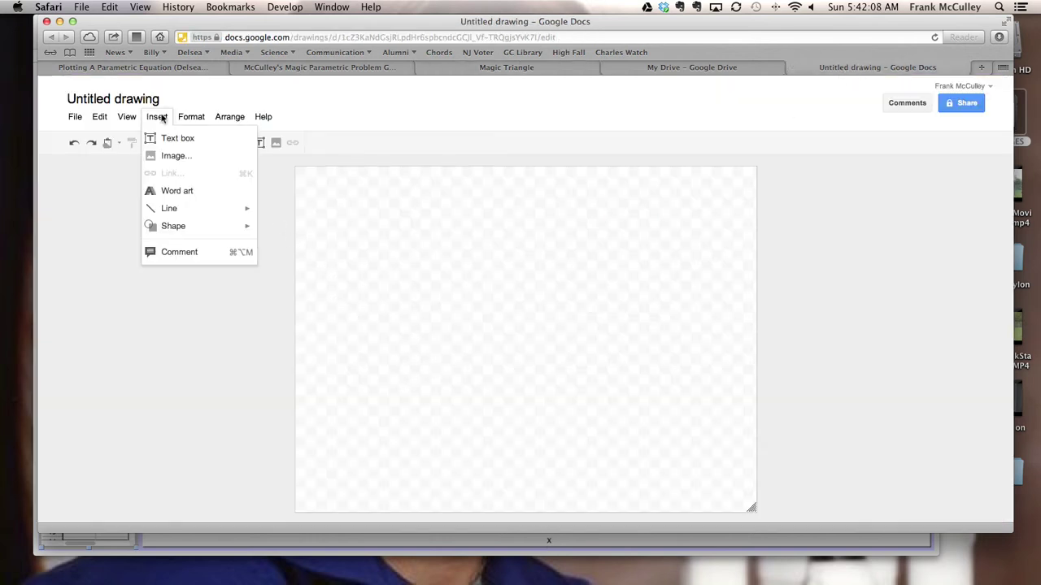
left_click(167, 159)
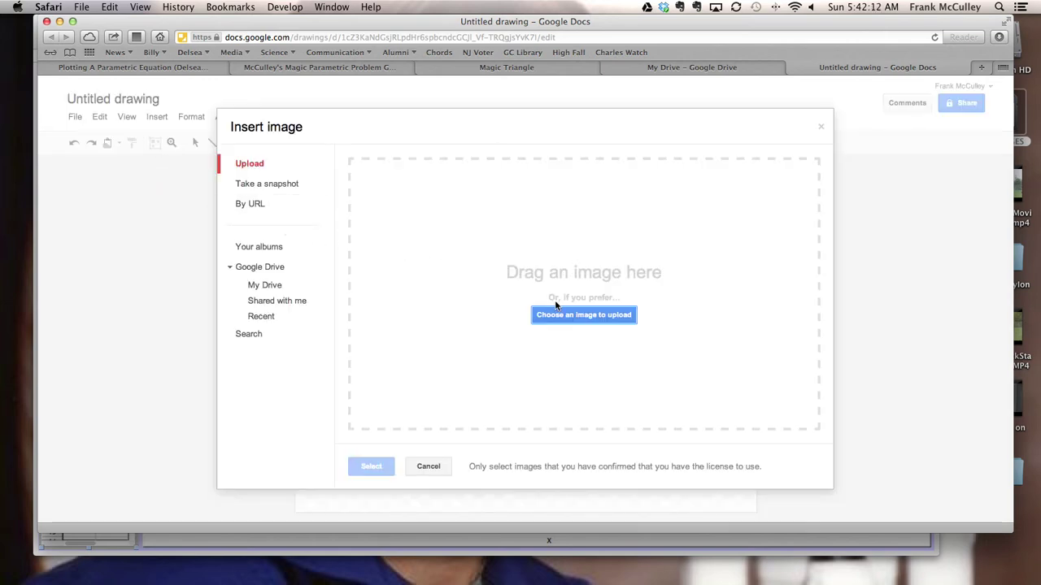
left_click(580, 316)
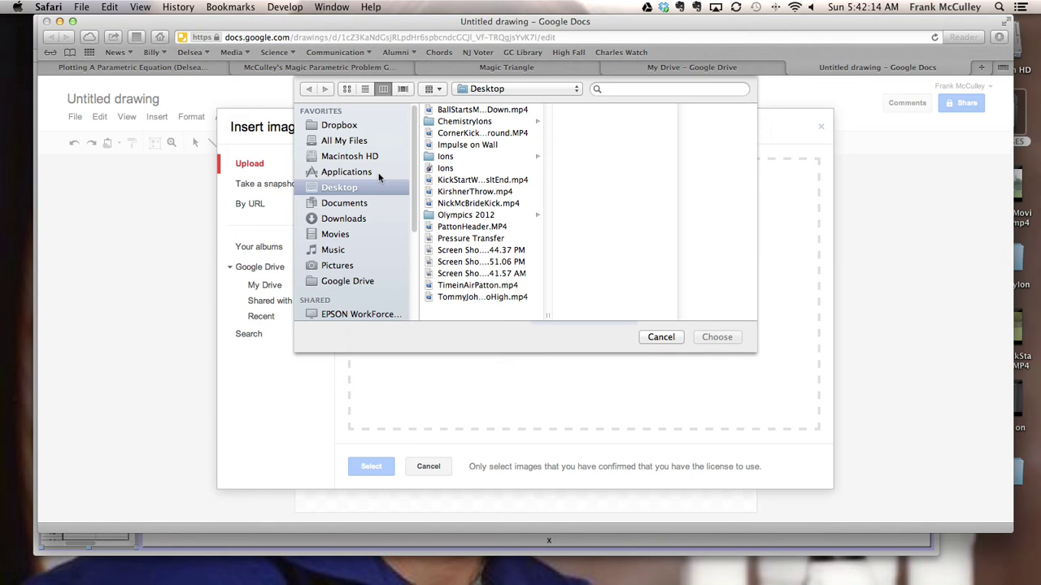
left_click(459, 273)
left_click(701, 337)
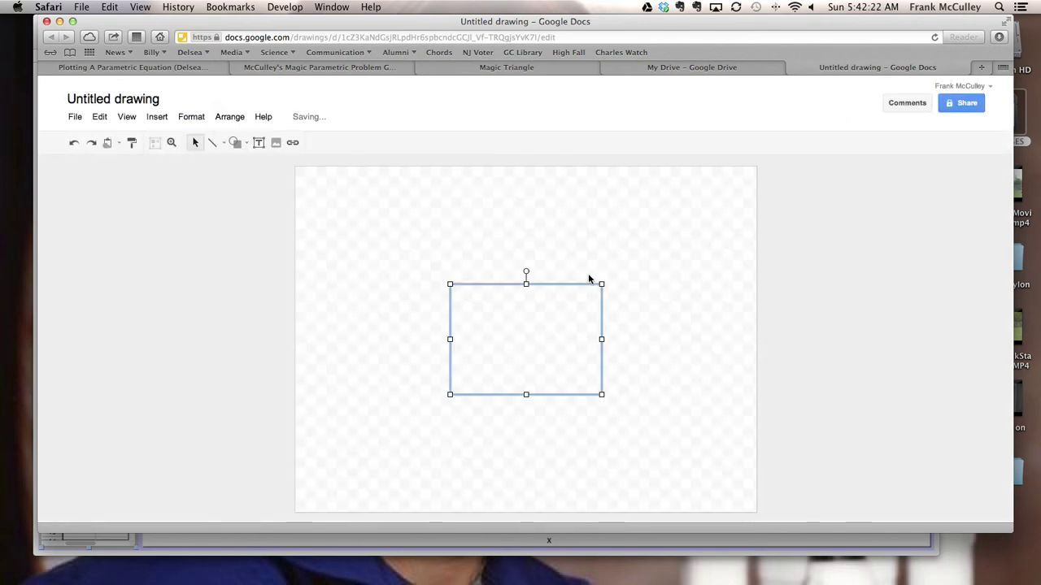
left_click_drag(542, 339, 482, 382)
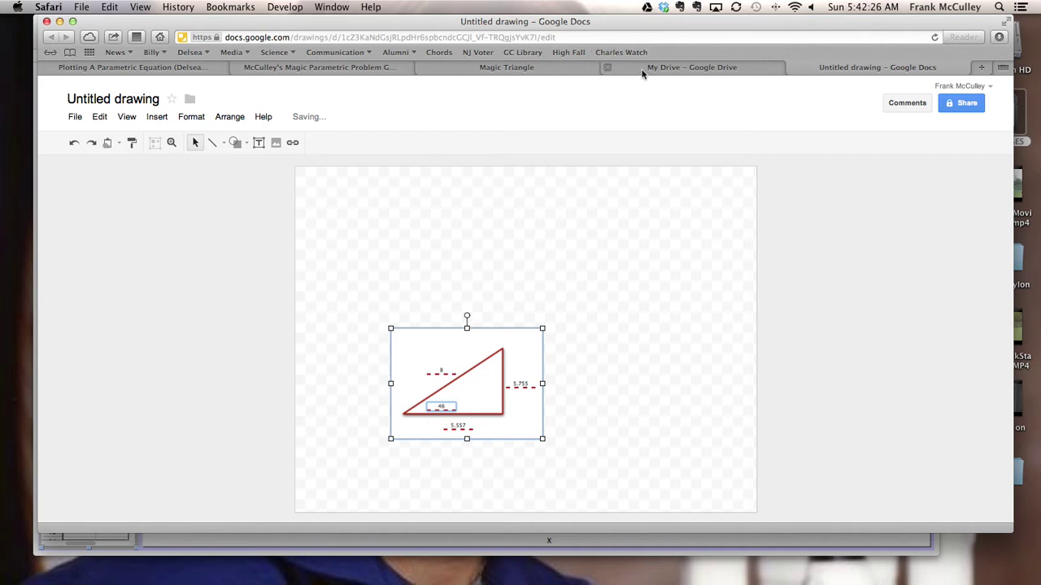
Copy the Venus projectile problem paragraph from the problem generator page
left_click(376, 71)
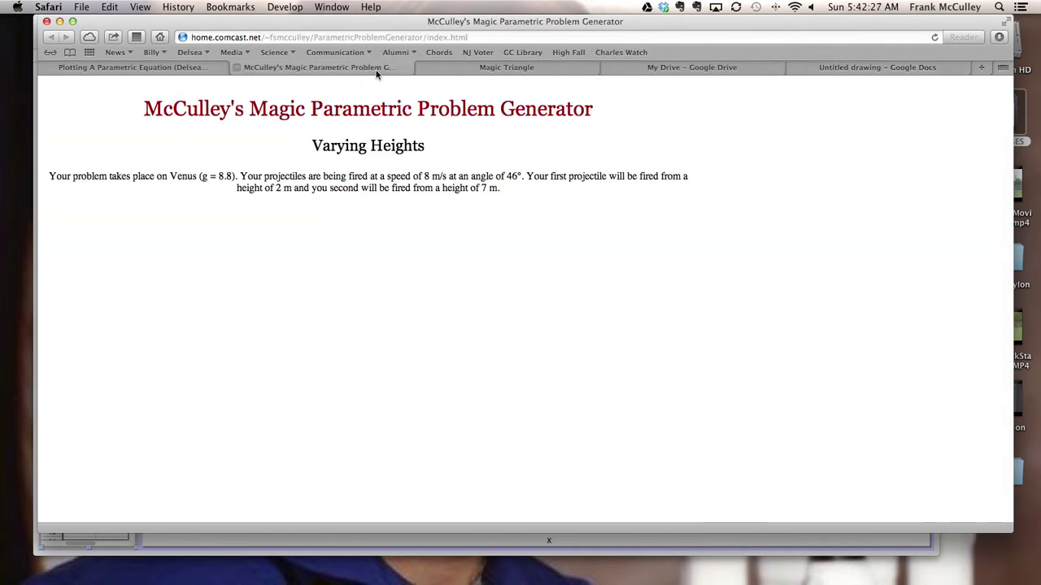
left_click(48, 175)
left_click_drag(48, 174, 520, 191)
key("super+c")
left_click(648, 71)
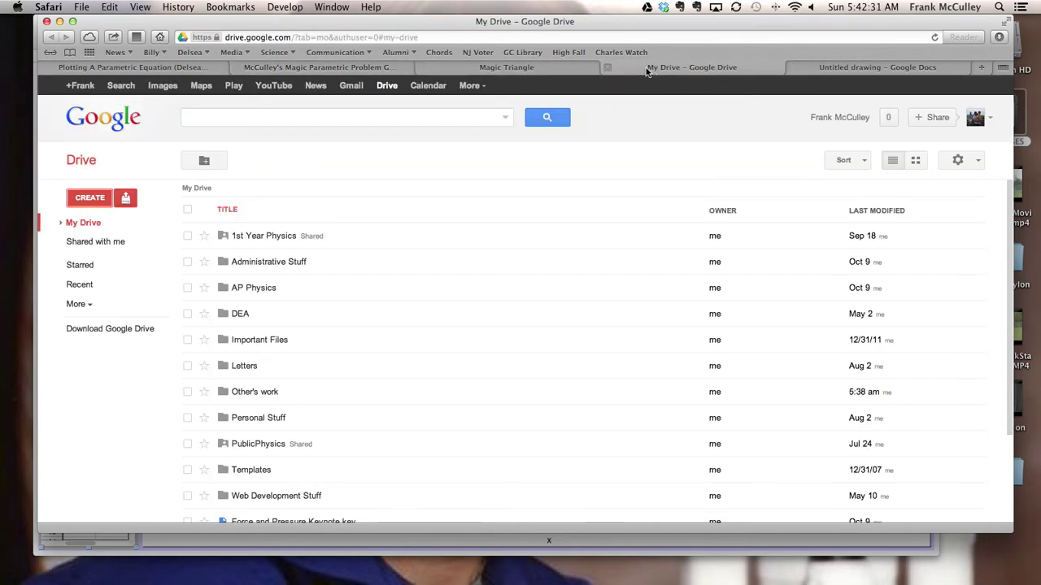
Paste the Venus problem paragraph into a wide text box near the top of the drawing
left_click(825, 68)
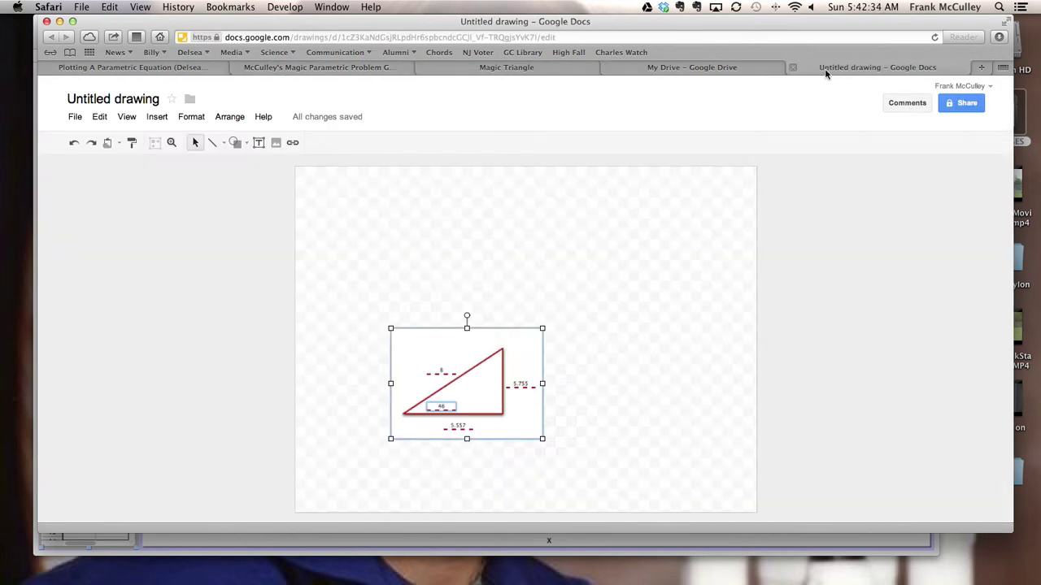
left_click(259, 142)
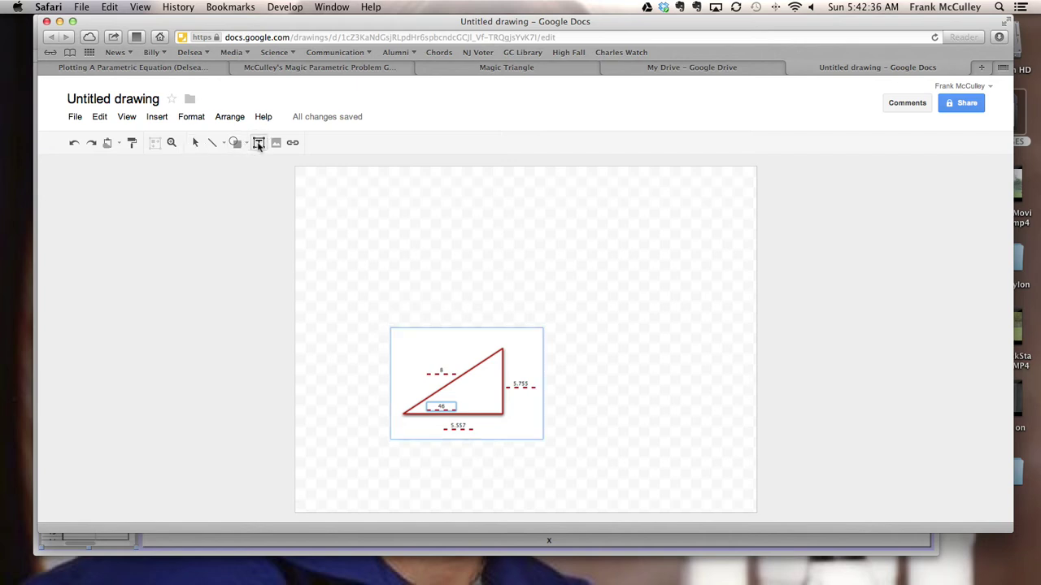
left_click_drag(347, 210, 673, 254)
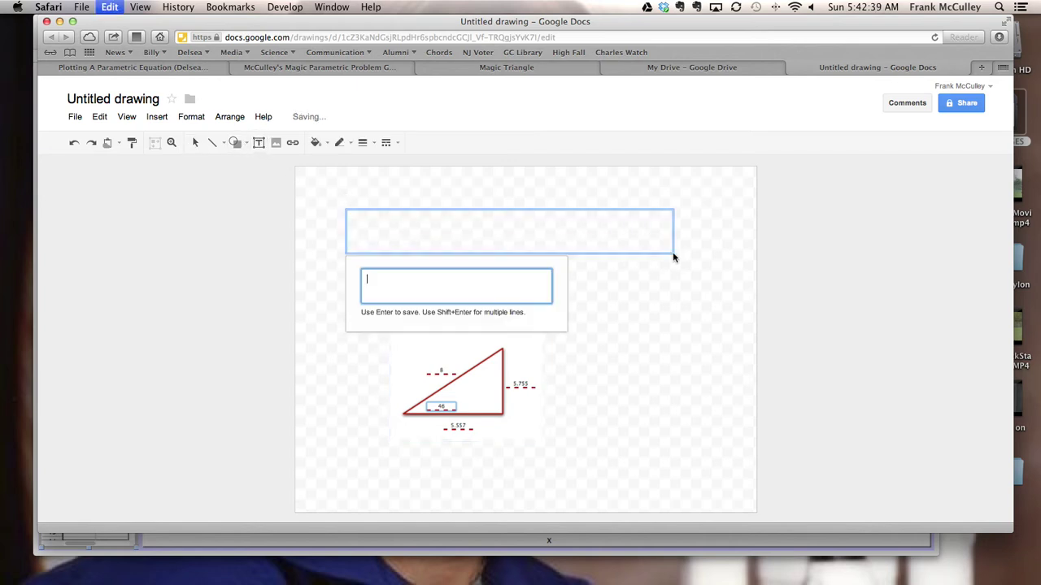
key("super+v")
key("Return")
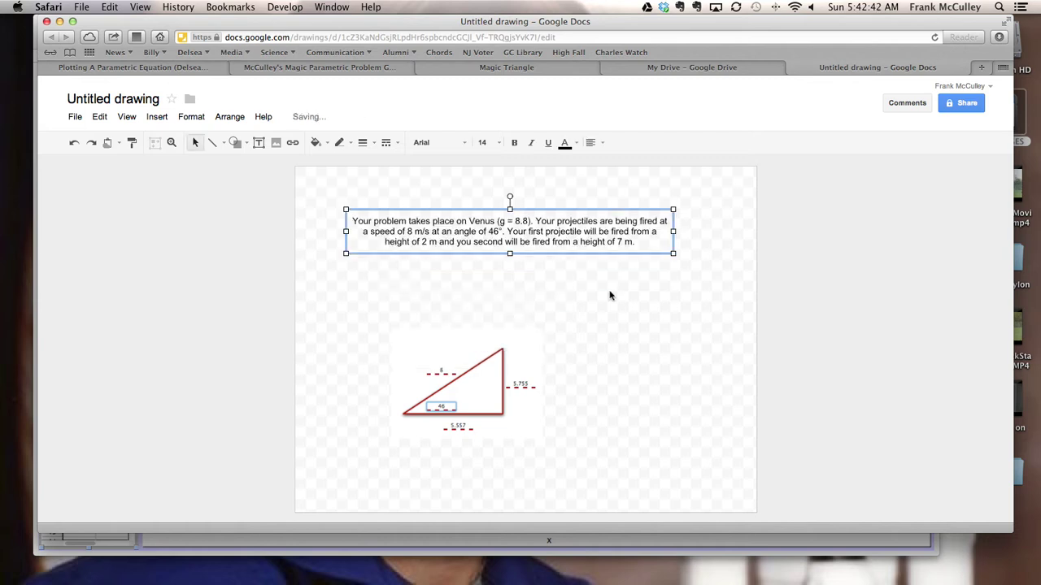
Move the triangle image up so it sits beneath the problem paragraph
left_click(565, 310)
left_click_drag(504, 383, 460, 322)
left_click(545, 352)
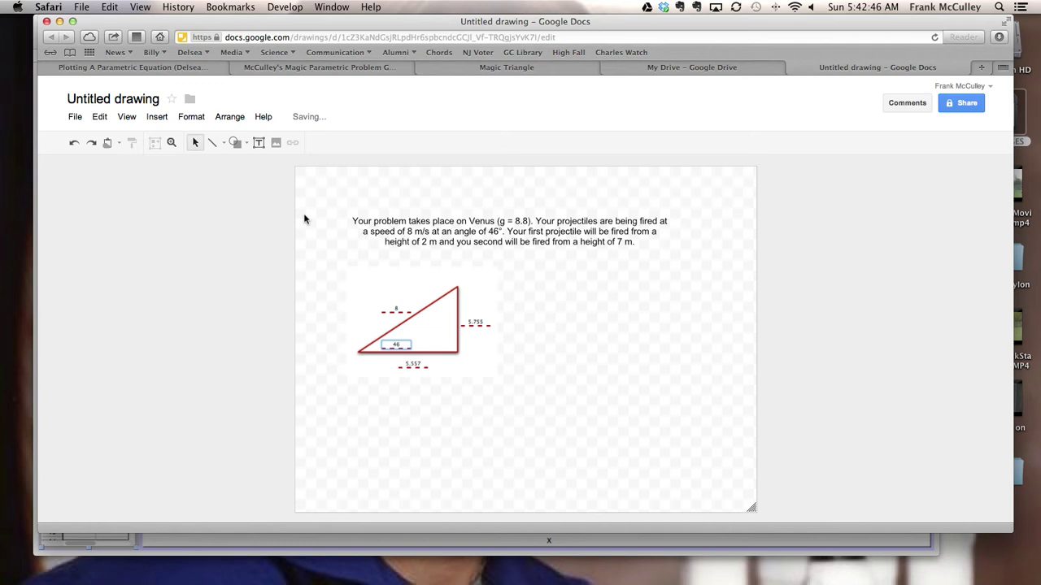
Add a text box beside the triangle with y(t) = 2+5.755*t-.5(8.8)*t^2 and x(t) = 5.557*t
left_click(150, 120)
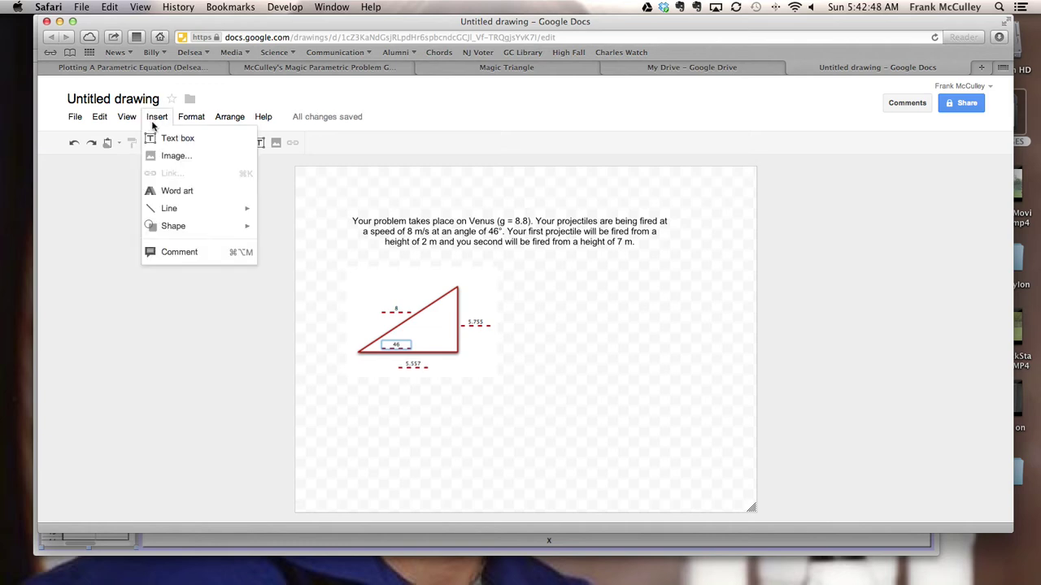
left_click(165, 140)
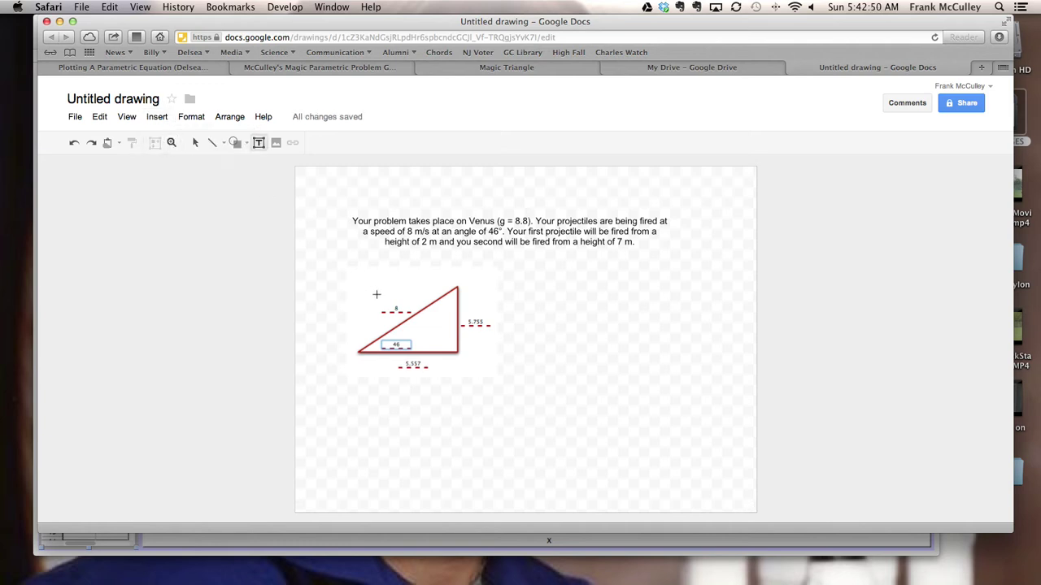
left_click_drag(529, 293, 680, 312)
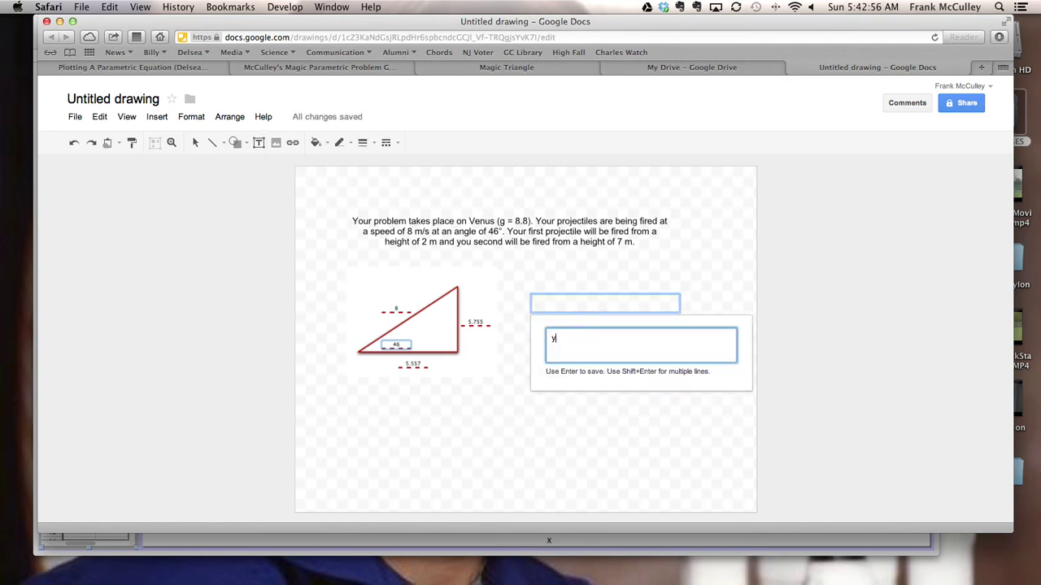
type("y(")
type("t)=")
type("=")
type(" 2+")
type("5.")
type("755*t-.5(8.8)*t^2")
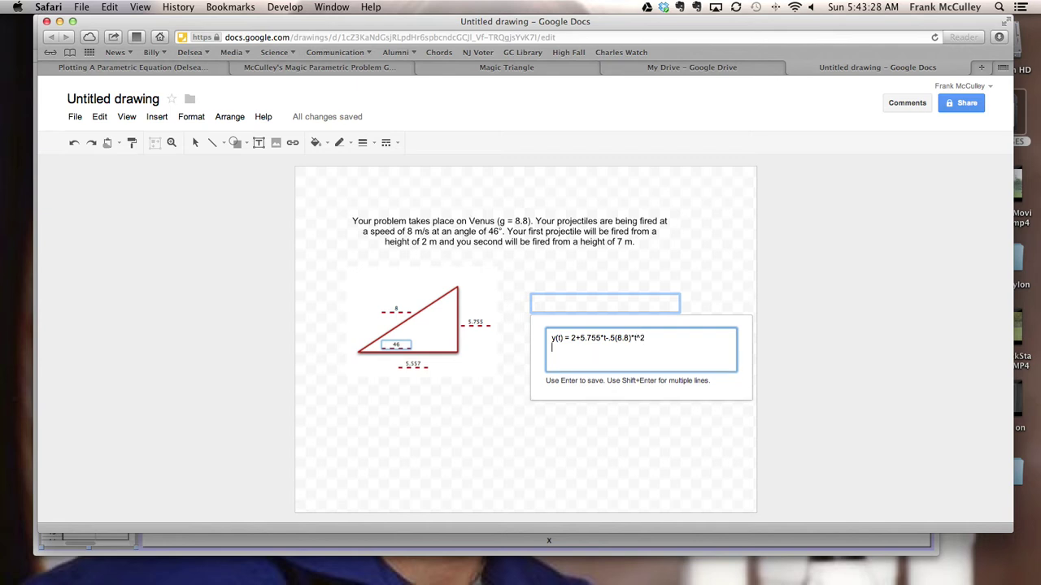
key("shift+Return")
type("x(")
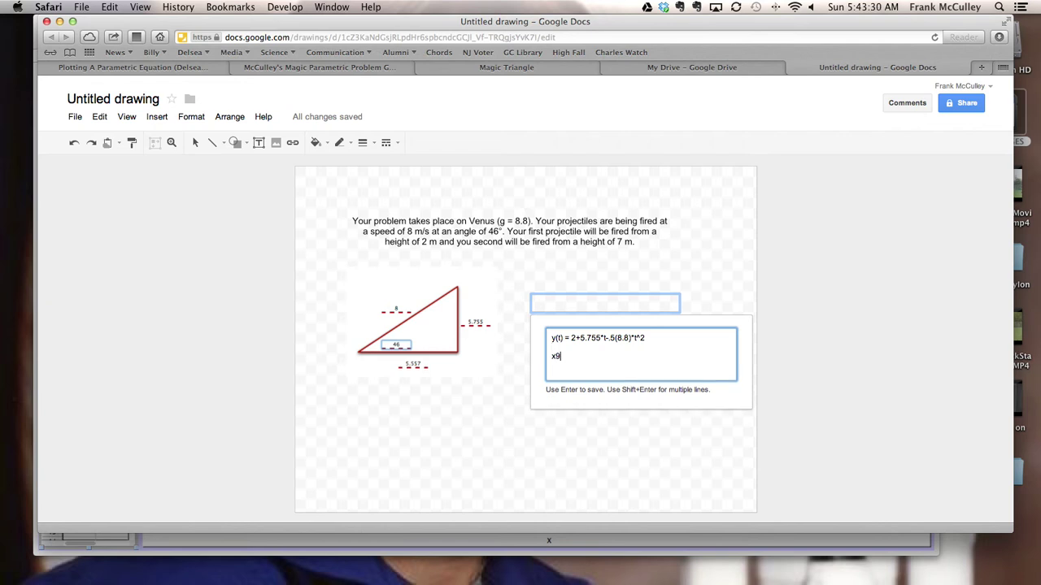
key("BackSpace")
type("(t) = 5.557*t")
key("Return")
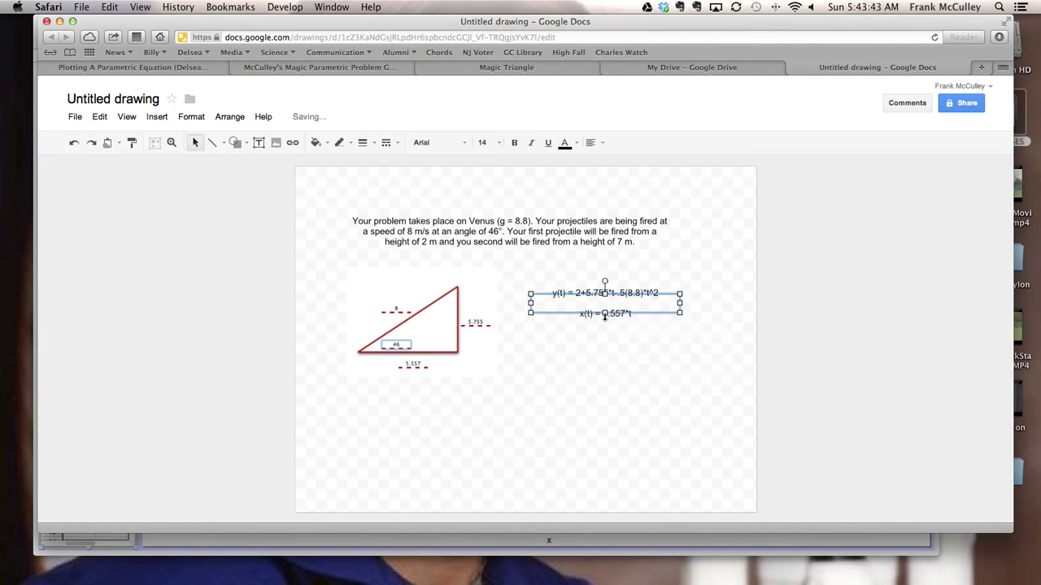
Resize and reposition the first equation box so both equation lines show
left_click_drag(605, 314, 608, 341)
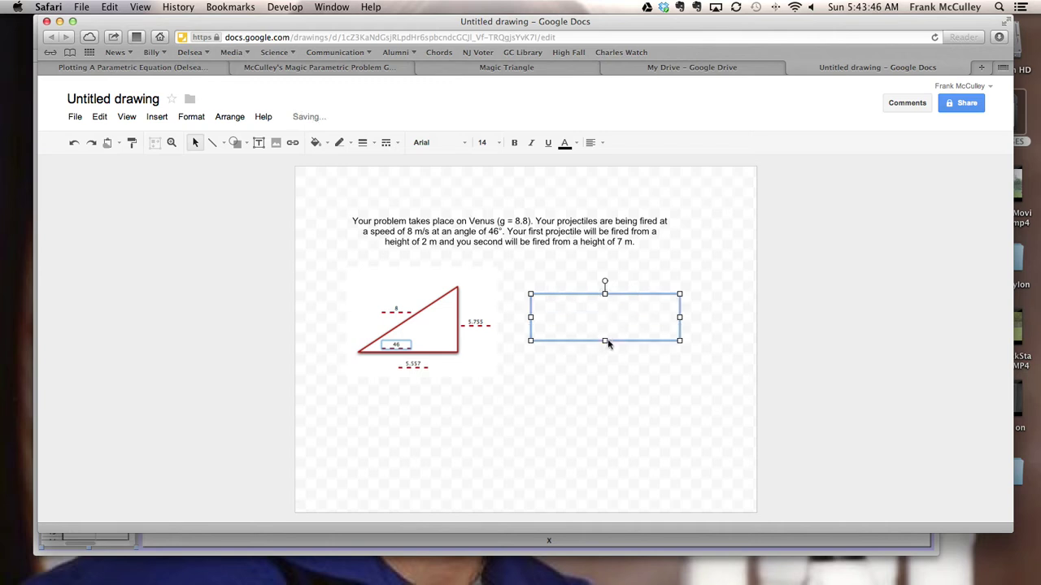
left_click_drag(620, 293, 632, 318)
left_click(596, 394)
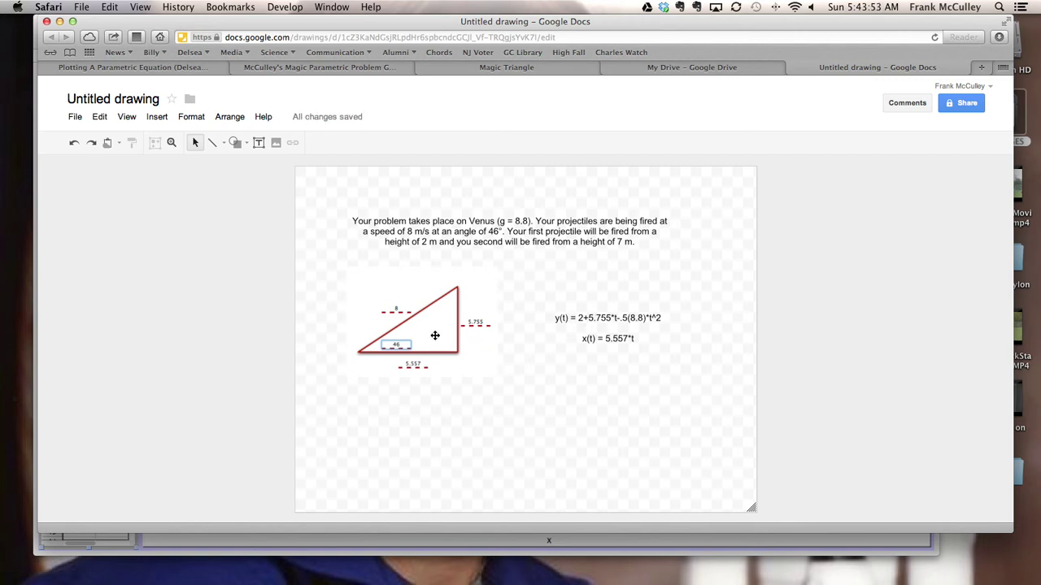
left_click_drag(610, 325, 606, 310)
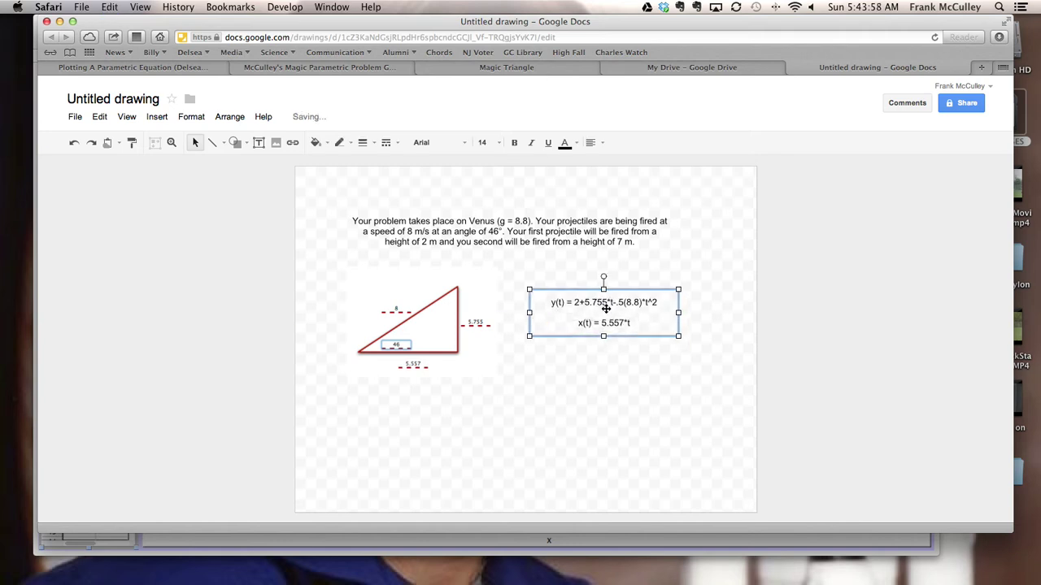
Duplicate the equation box lower on the page and change its starting height from 2 to 7
key("super+v")
left_click_drag(603, 309, 603, 377)
double_click(603, 377)
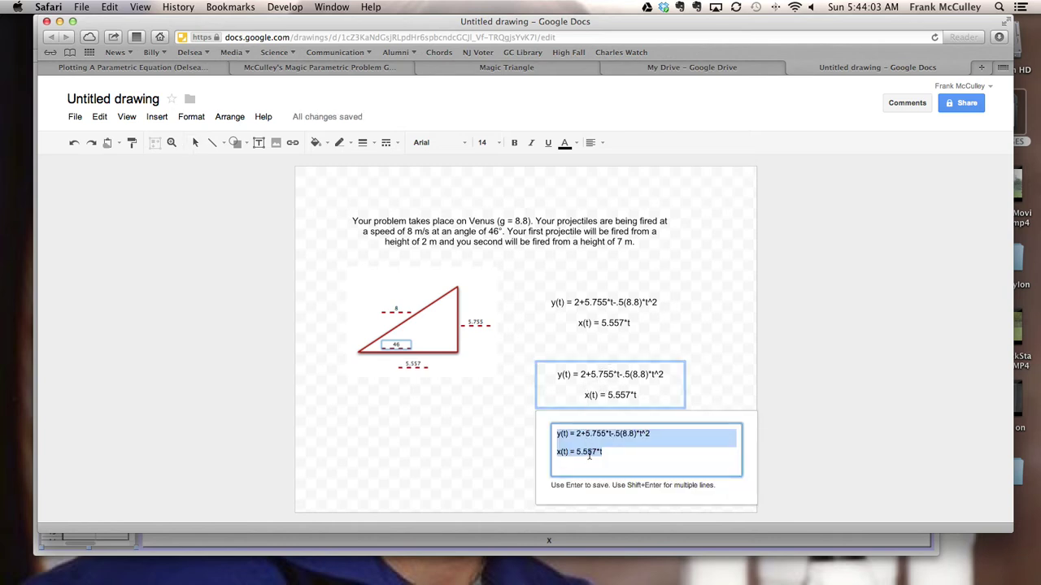
left_click(580, 433)
key("BackSpace")
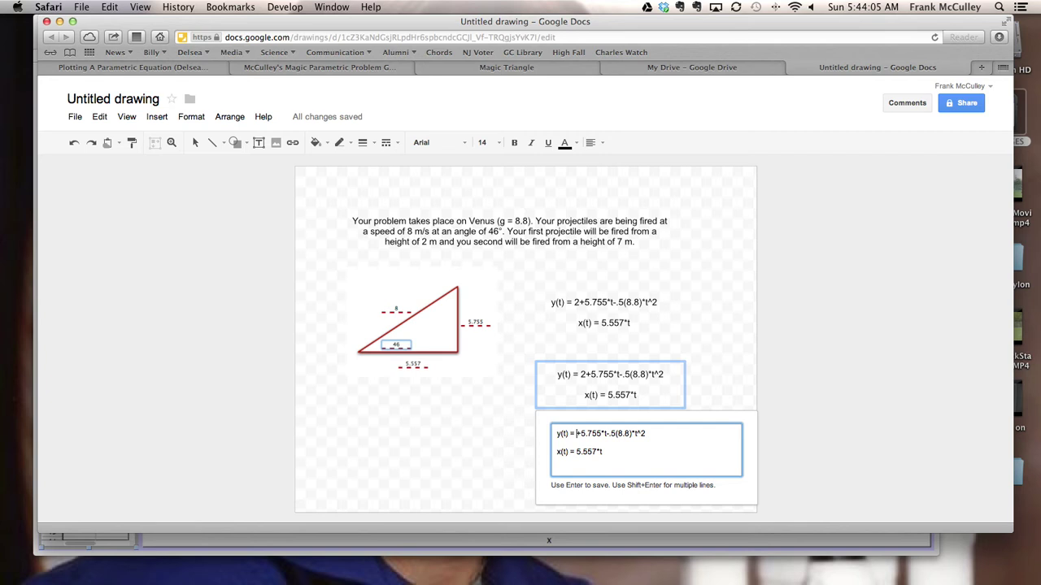
type("7")
key("Return")
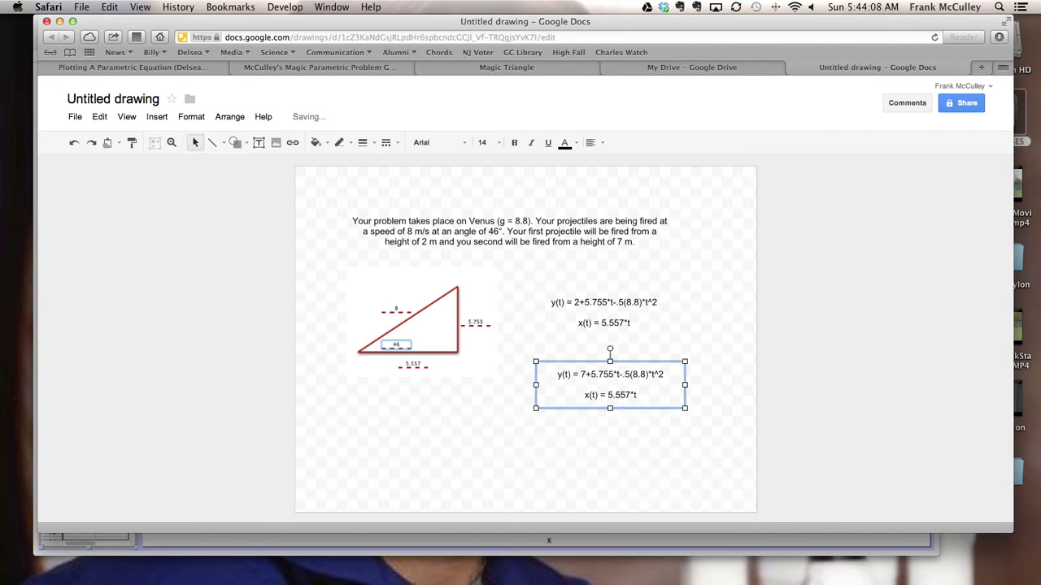
left_click(616, 462)
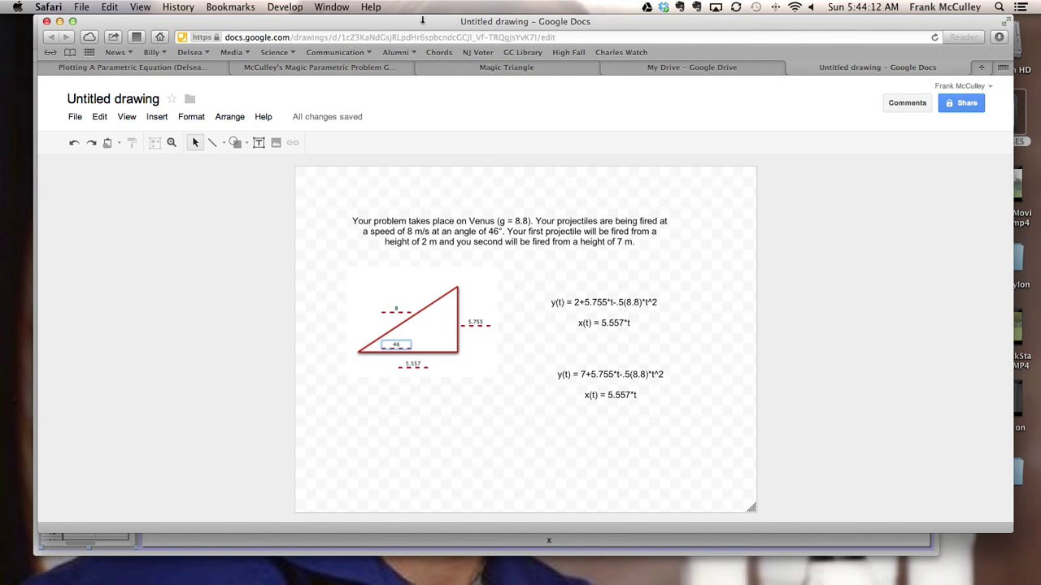
Move the browser aside and bring the Logger Pro window forward, making it narrower
left_click_drag(399, 24, 618, 25)
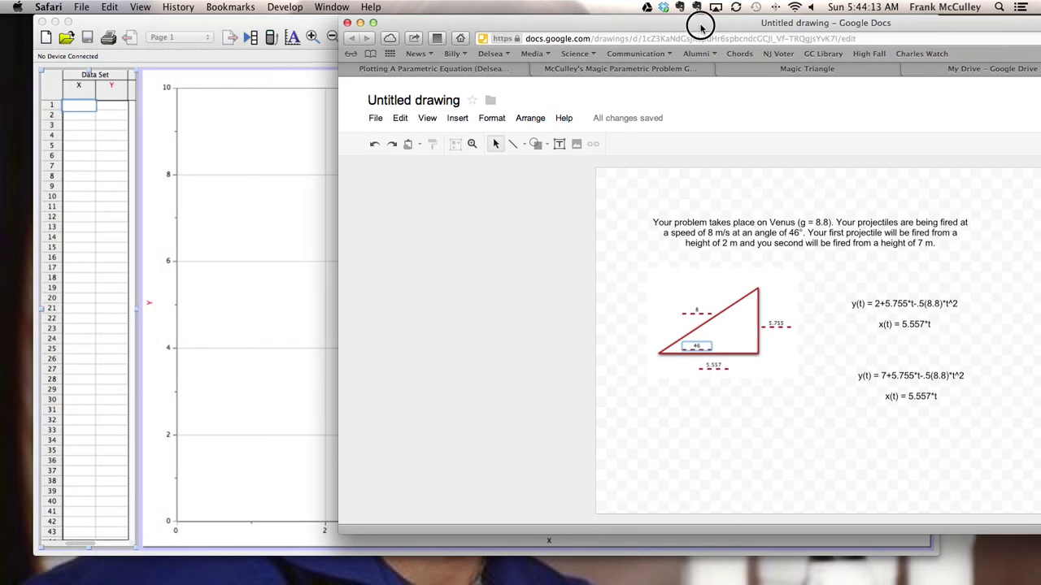
left_click_drag(701, 27, 748, 27)
left_click(195, 168)
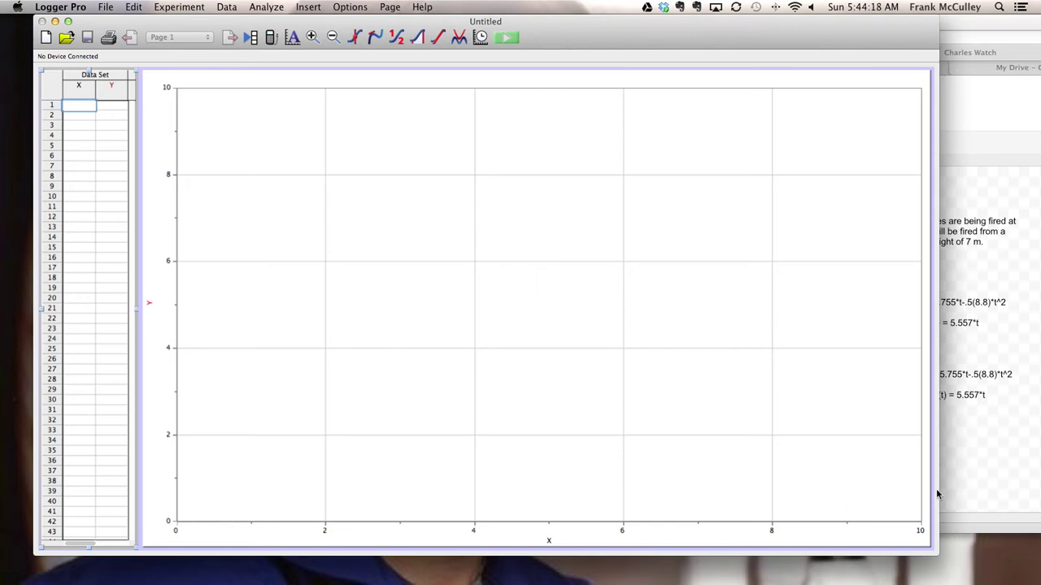
left_click_drag(938, 490, 786, 481)
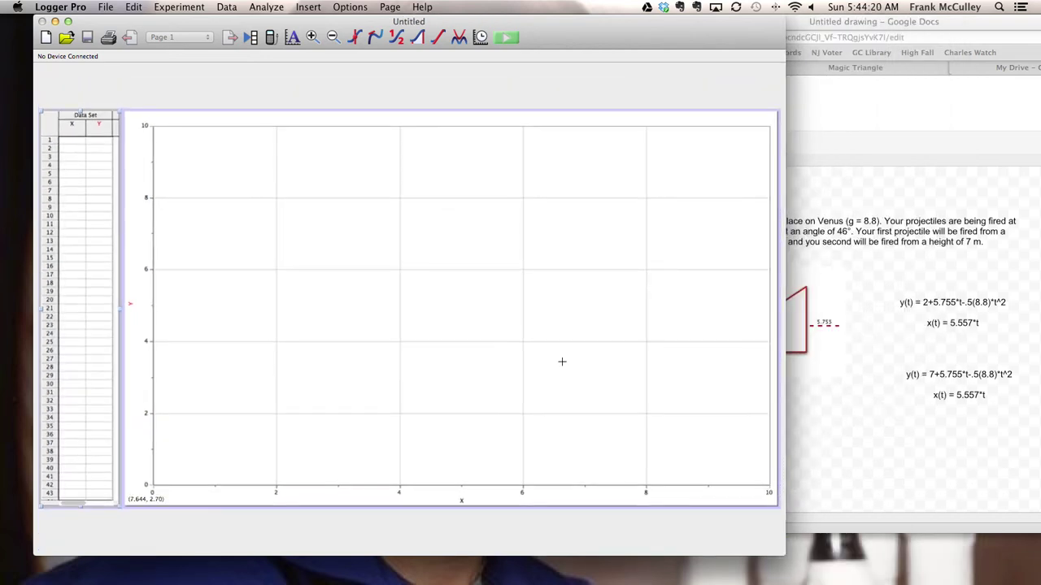
Rename the first data column to Time with short name t
double_click(72, 124)
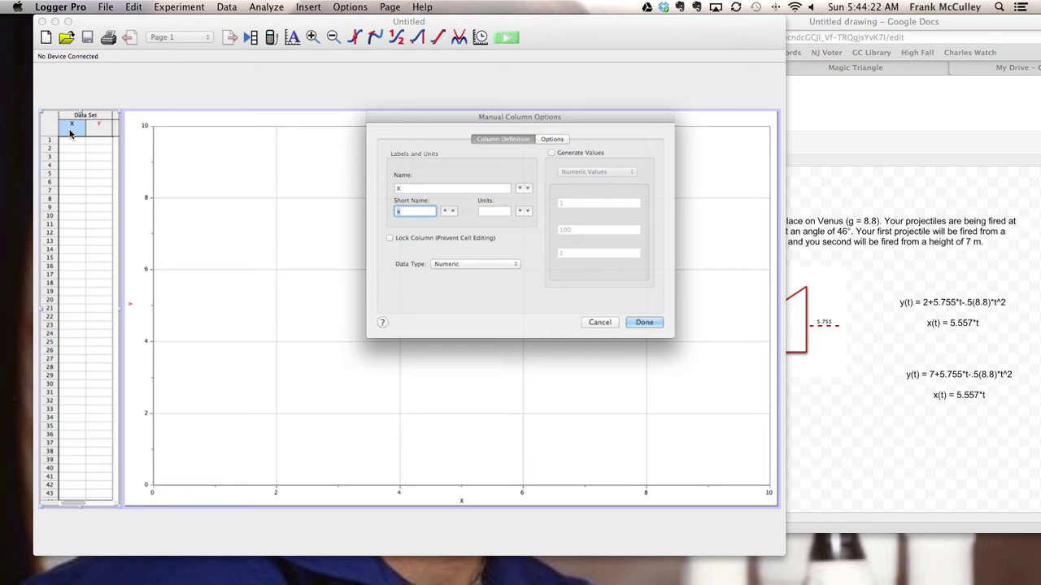
double_click(365, 182)
type("T")
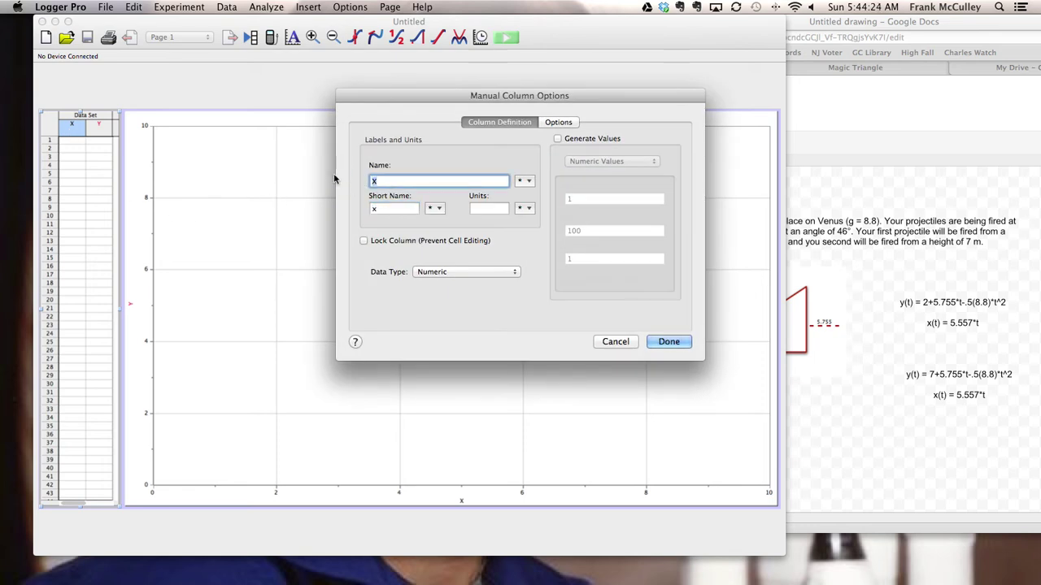
type("ime")
key("Tab")
type("t")
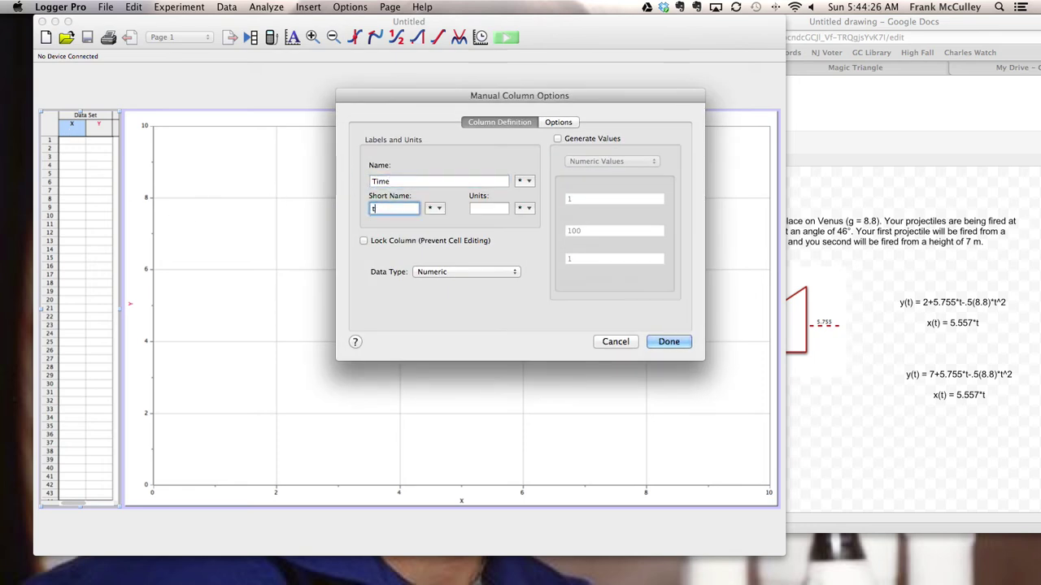
key("Tab")
type("x")
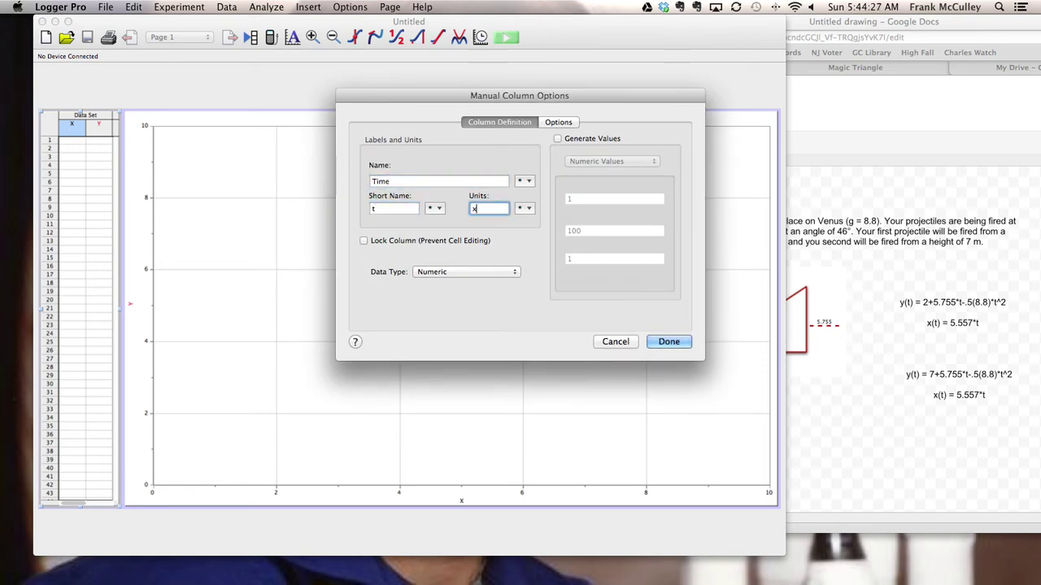
Generate Time values from 0 to 2 in increments of 0.01
left_click(558, 139)
left_click(561, 200)
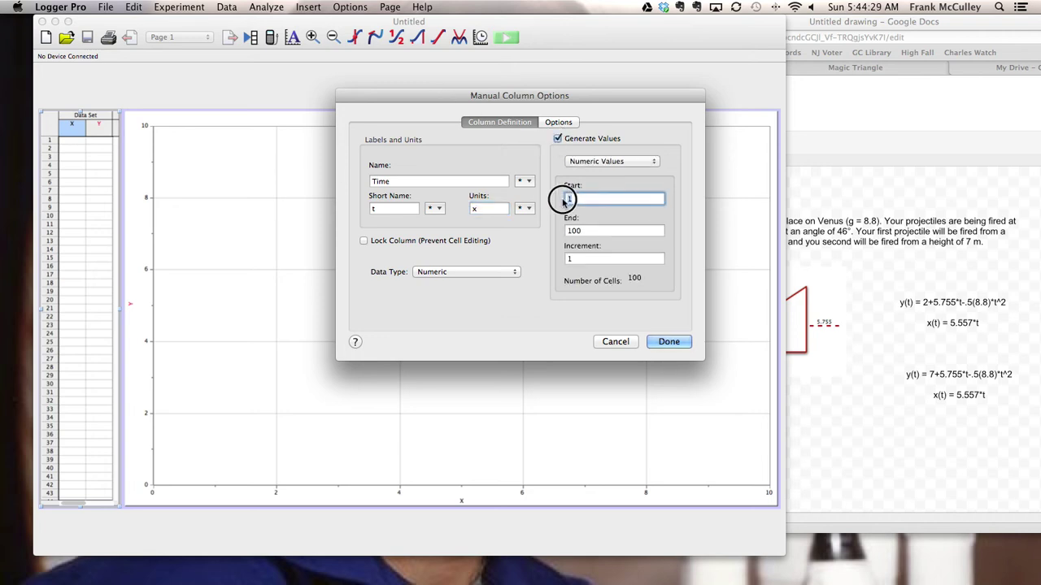
type("0")
left_click(557, 234)
type("2")
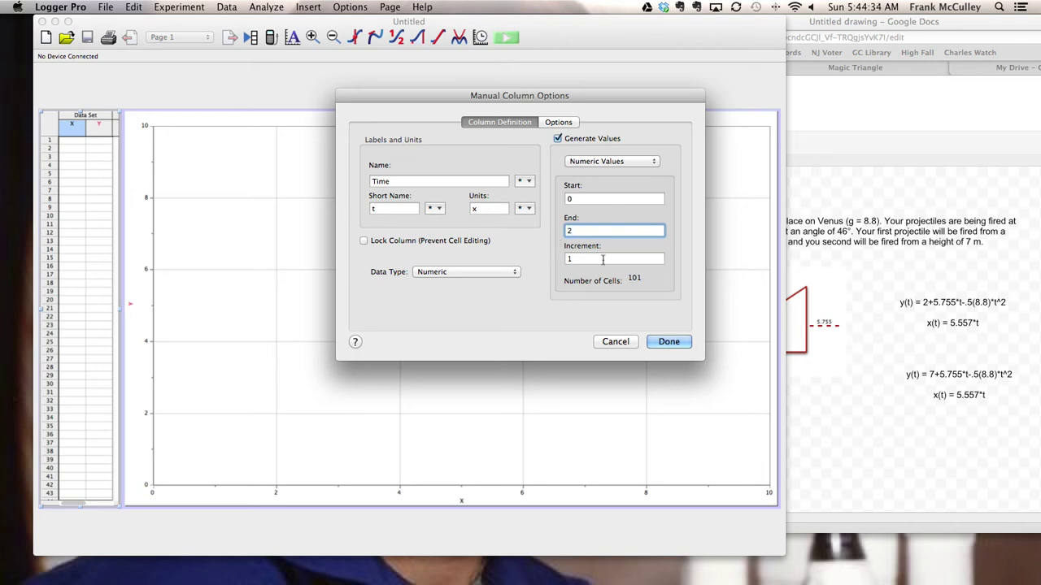
left_click(575, 261)
type(".01")
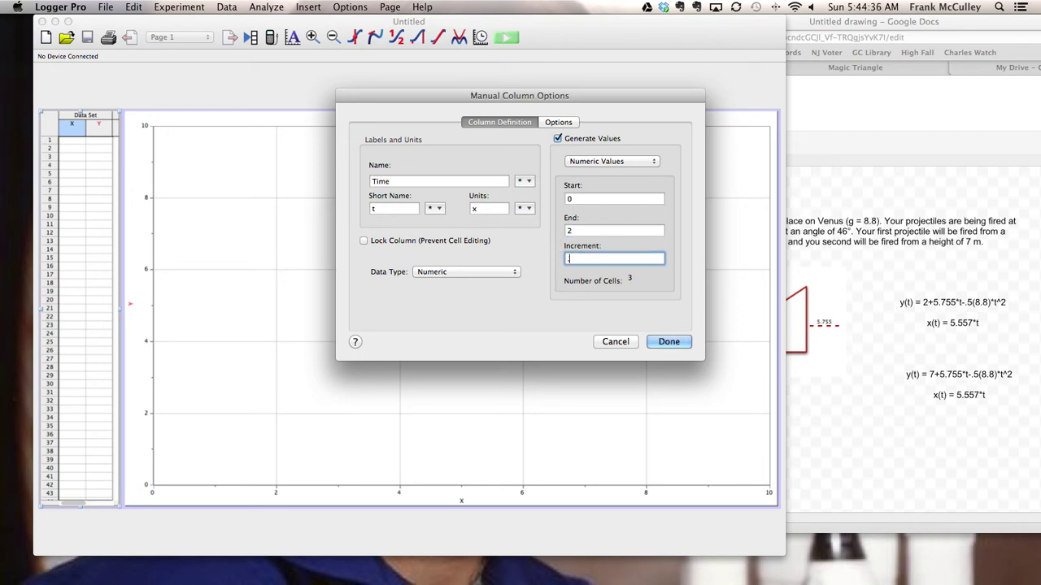
left_click(663, 343)
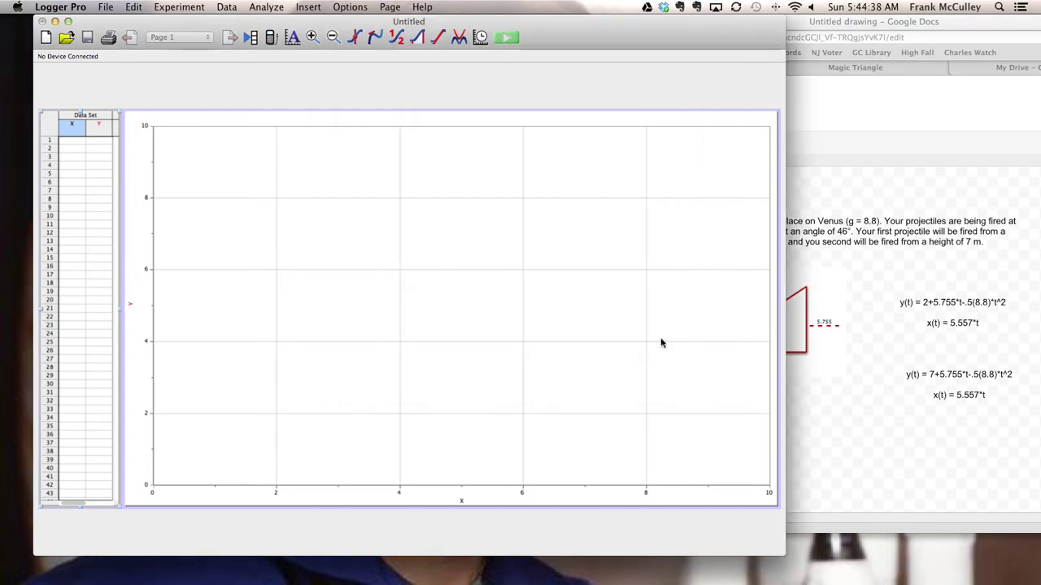
Start a new calculated column named y-position, short name y, units m
left_click(227, 8)
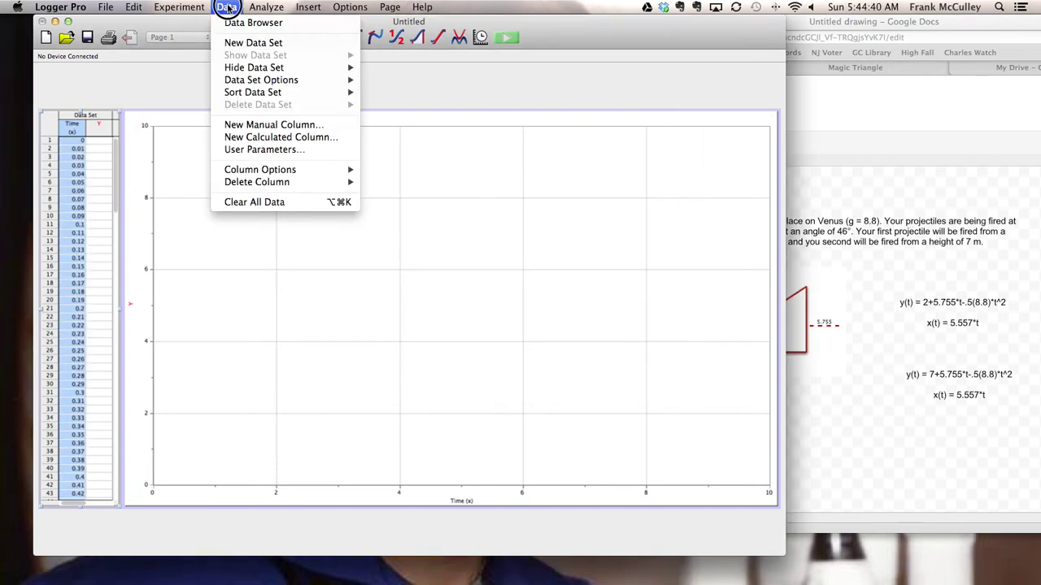
left_click(236, 138)
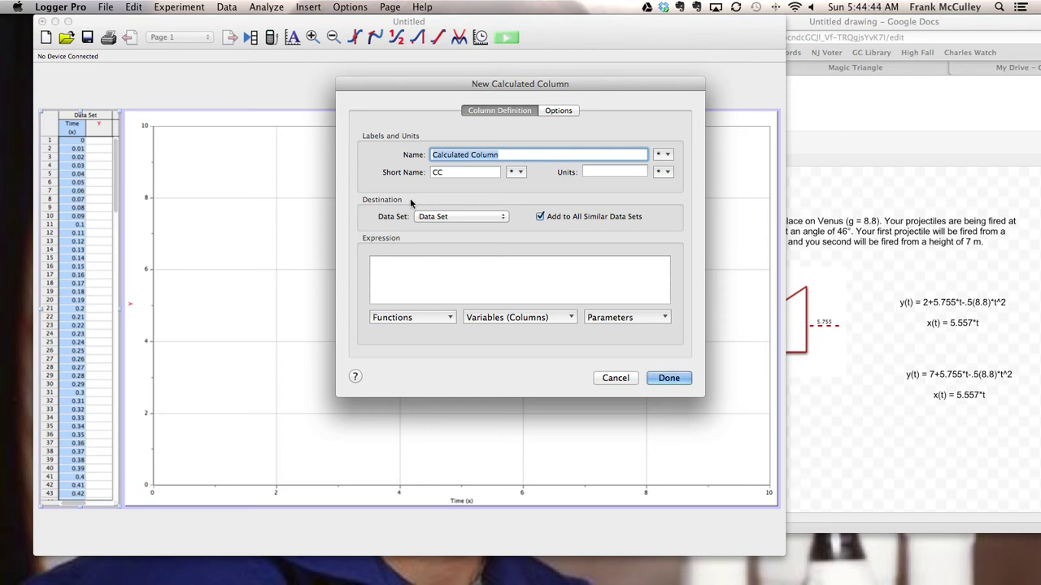
type("y-poist")
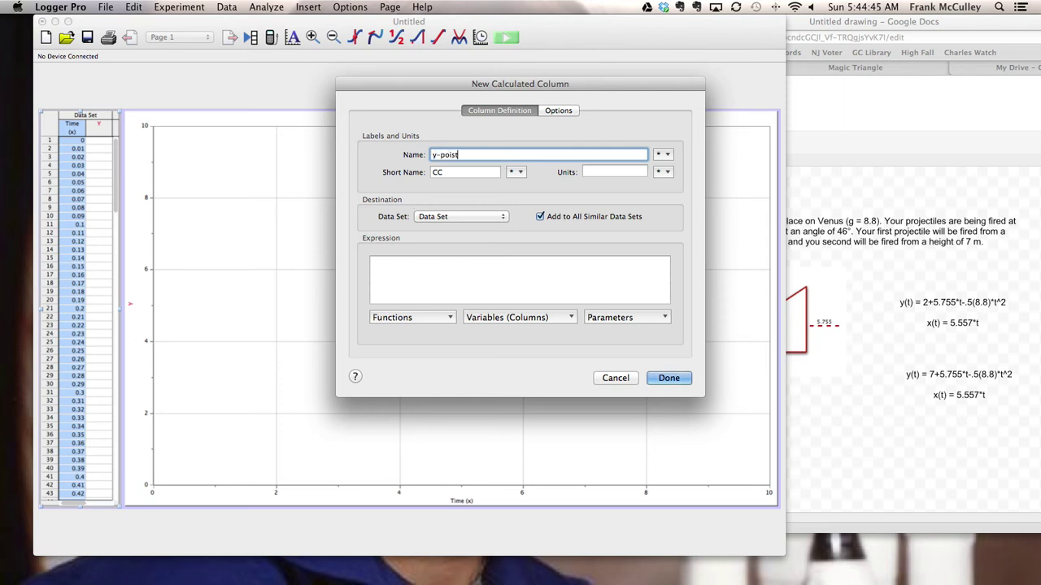
key("BackSpace")
key("BackSpace")
type("ition")
key("Tab")
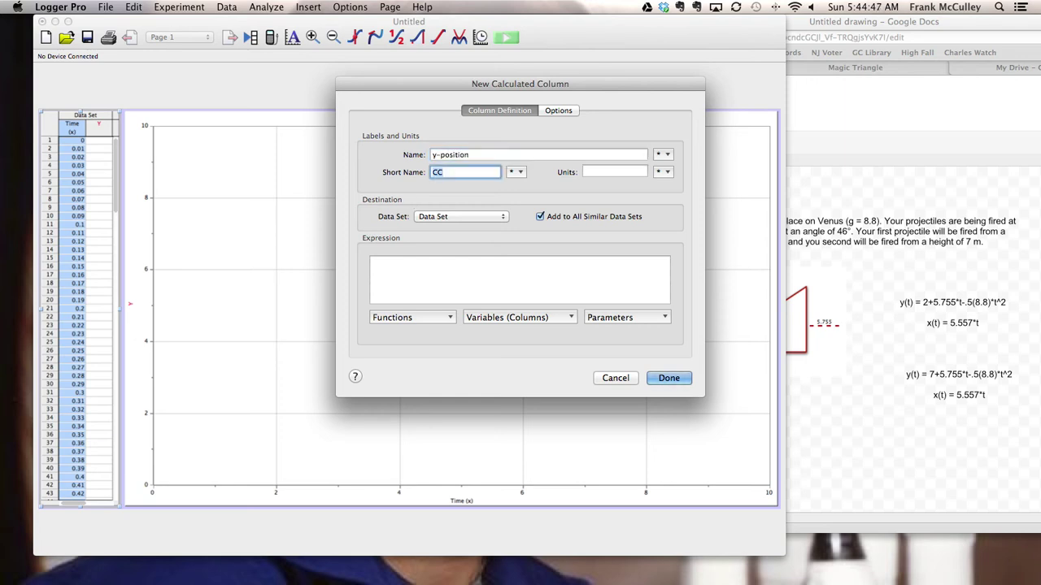
type("y")
key("Tab")
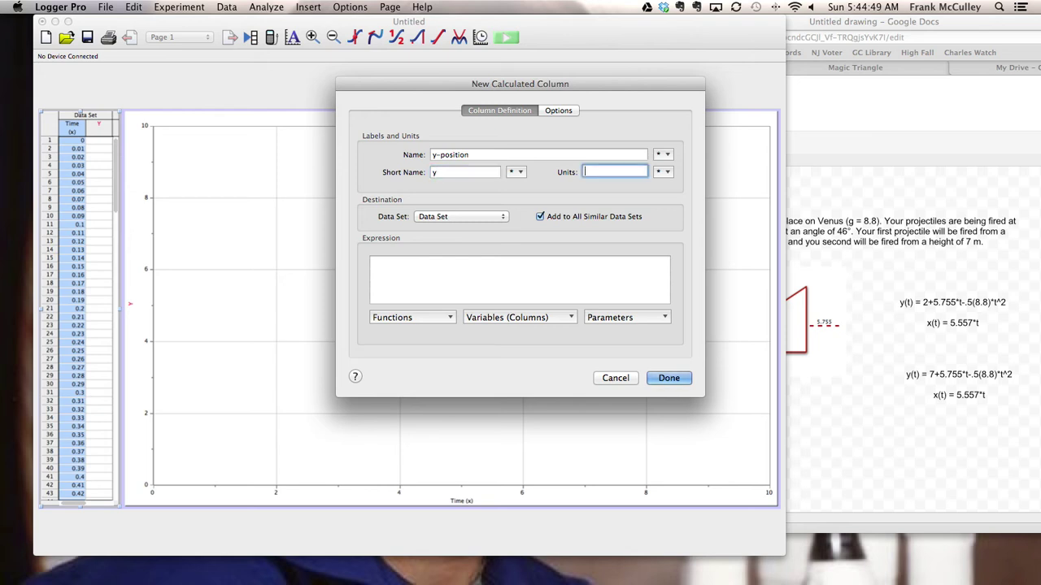
type("m")
key("Tab")
Enter the formula 2+5.755*Time-.5*8.8*Time^2 and create the column
type("2")
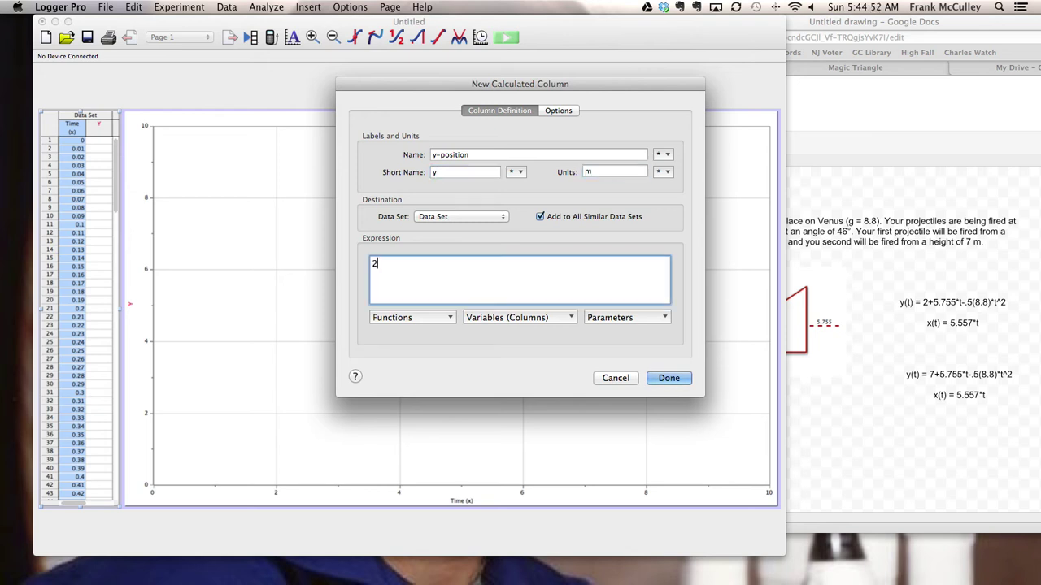
type("+5.755*")
left_click(507, 317)
left_click(497, 333)
type("-.5*8.8*")
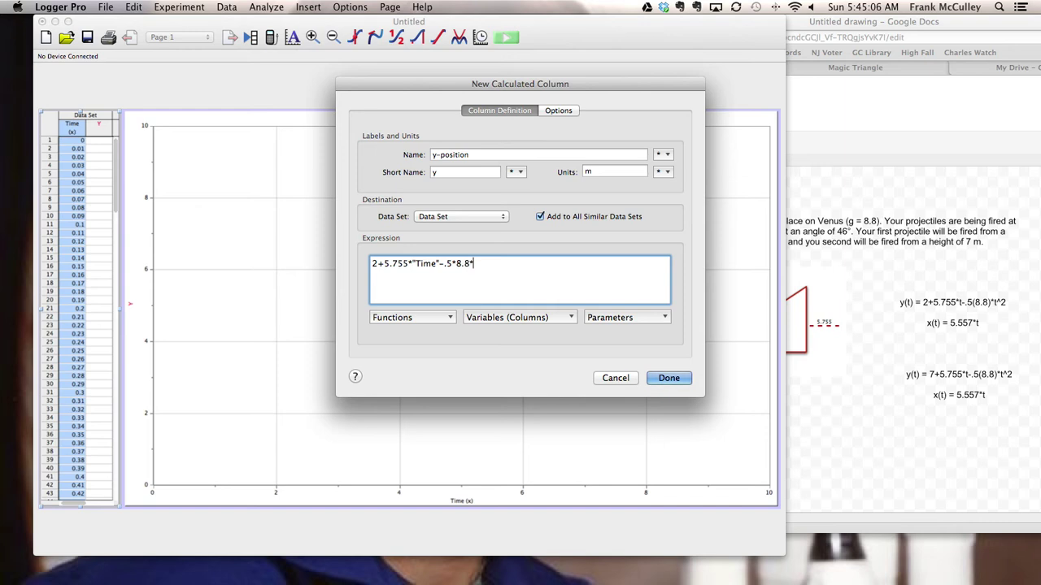
left_click(539, 317)
left_click(537, 332)
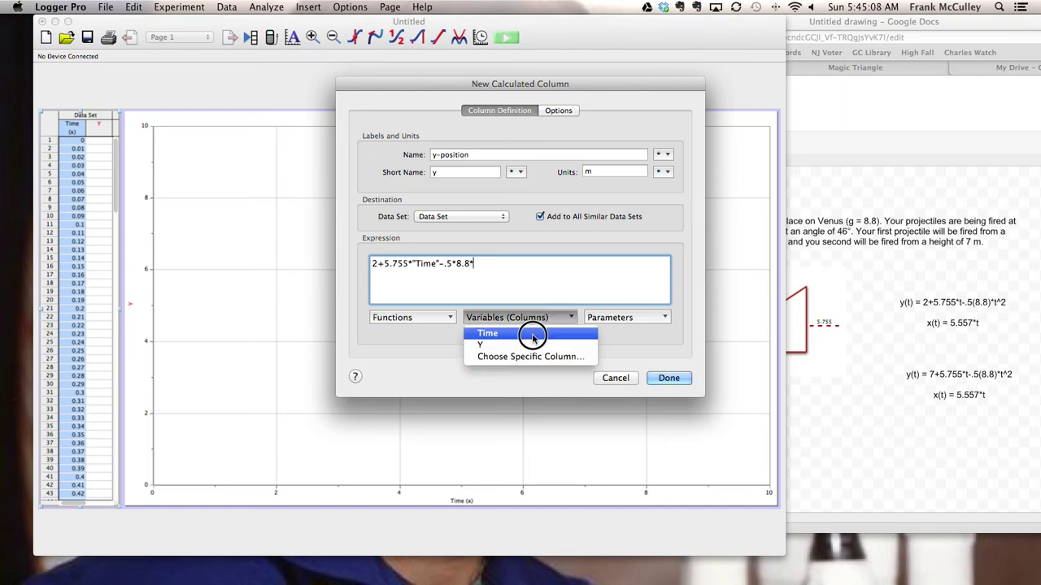
type("^2")
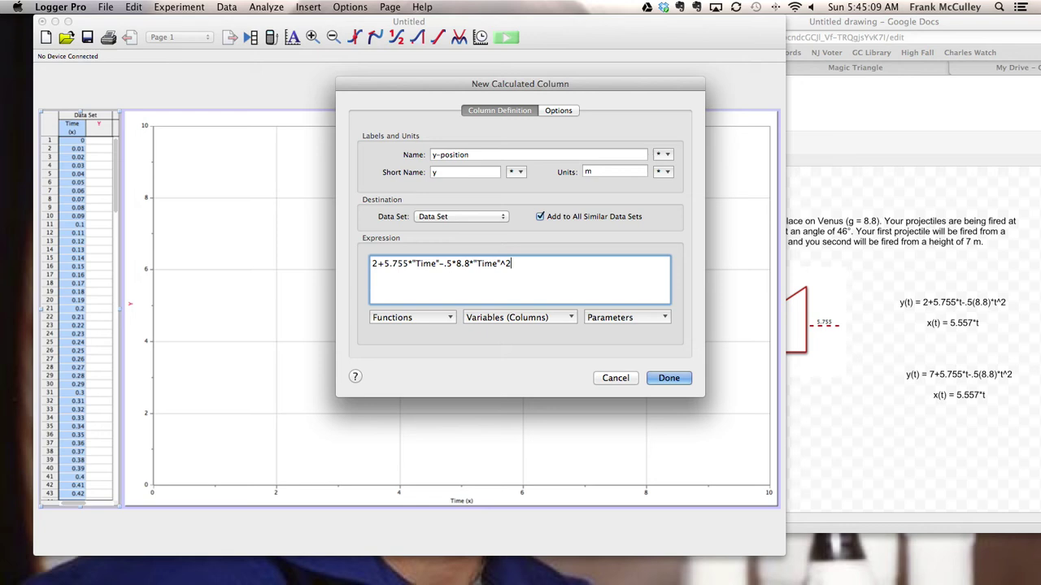
key("Return")
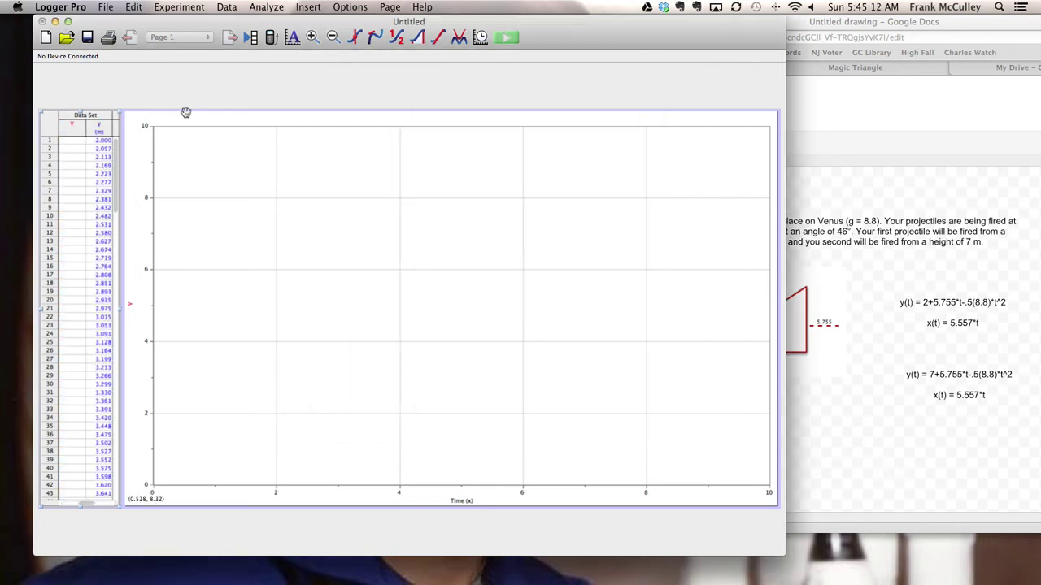
Create a calculated column named x-position (short name x, units m) with formula 5.5557*"Time"
left_click(226, 7)
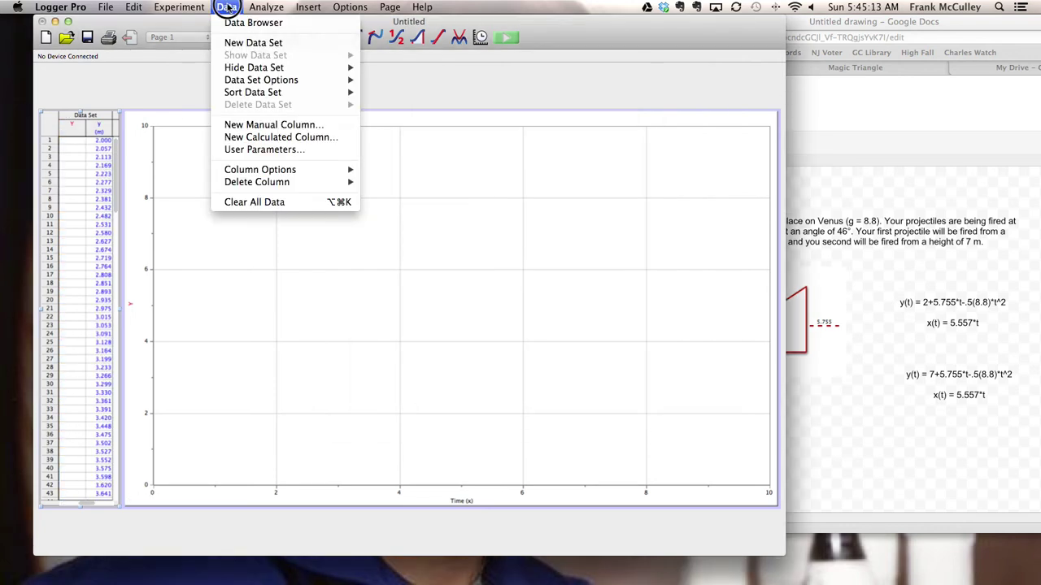
left_click(244, 136)
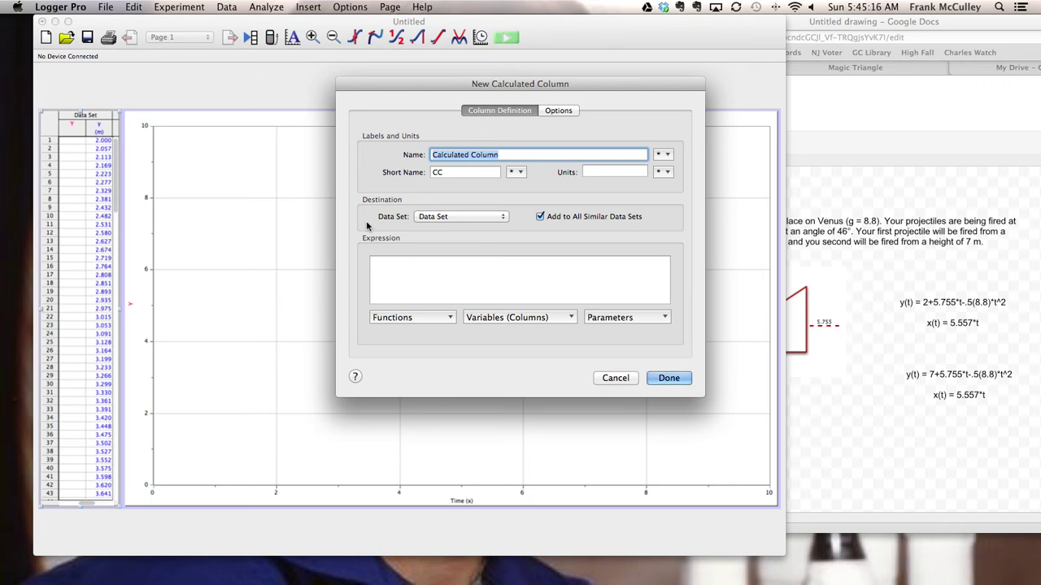
type("x-position")
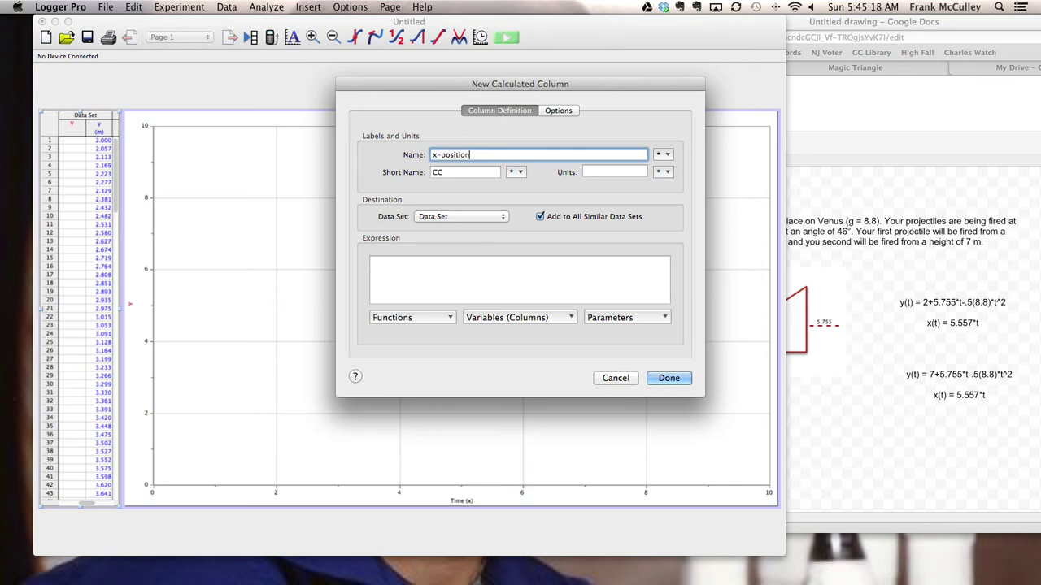
key("Tab")
type("x")
key("Tab")
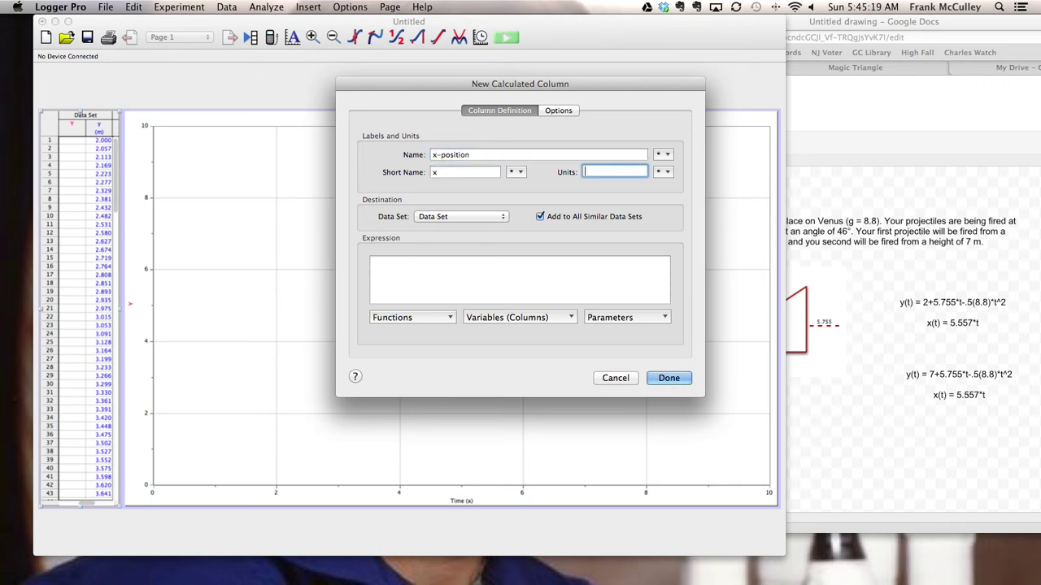
type("m")
left_click(432, 282)
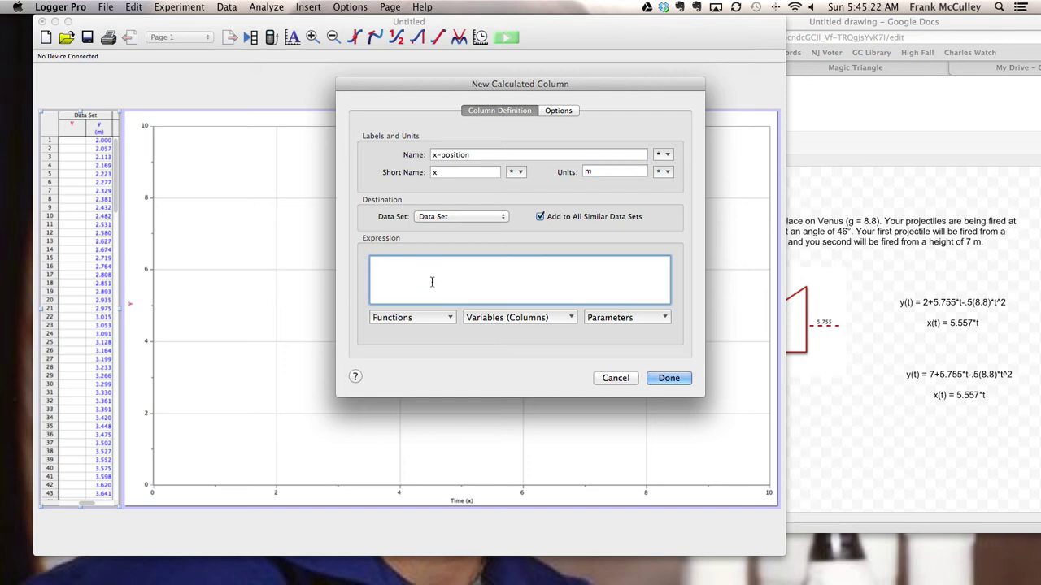
type("5.5557*")
left_click(504, 317)
left_click(504, 332)
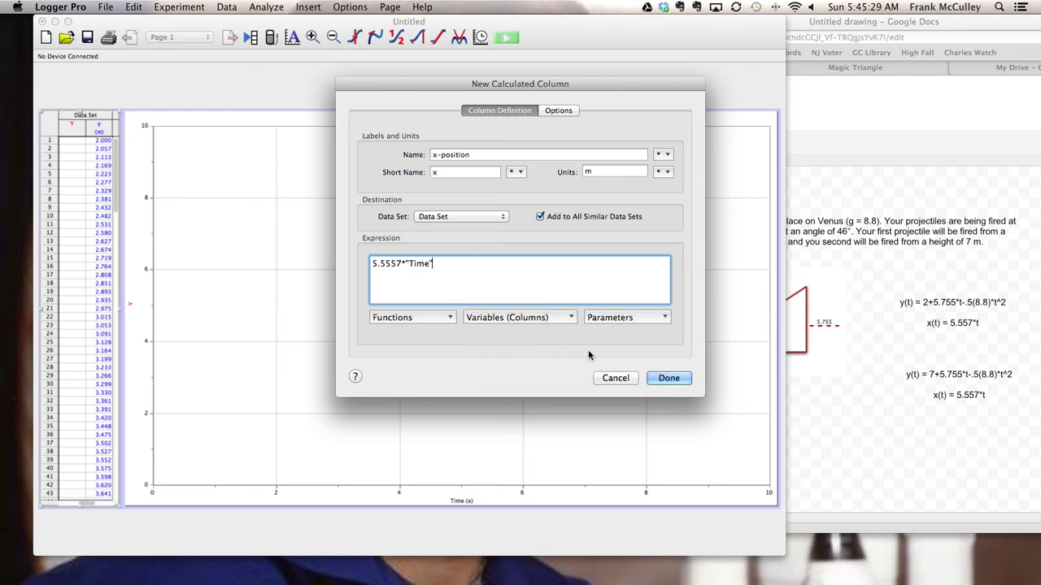
left_click(663, 378)
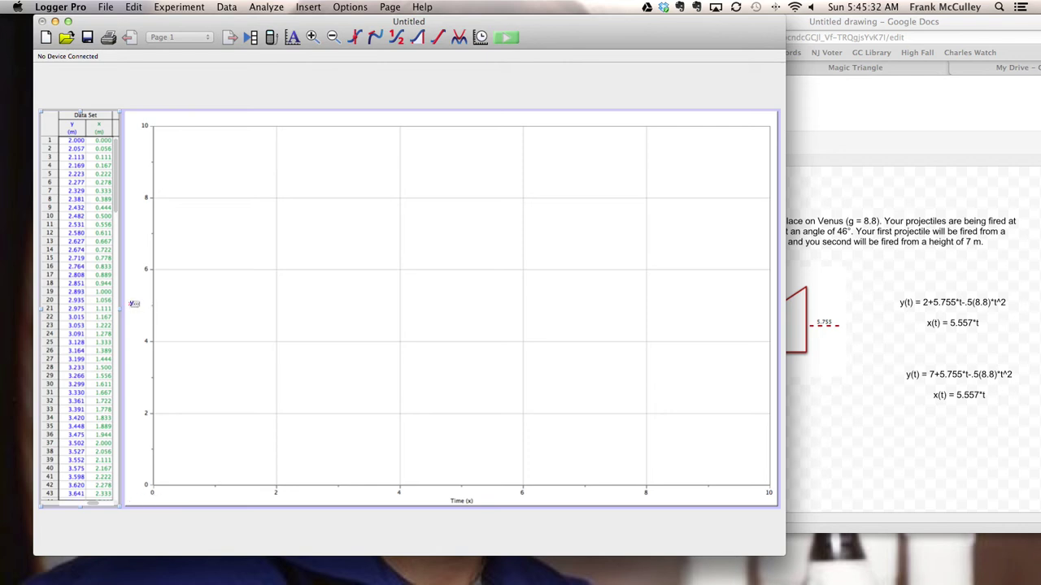
Plot y-position on the vertical axis against x-position on the horizontal axis
left_click(132, 305)
left_click(167, 321)
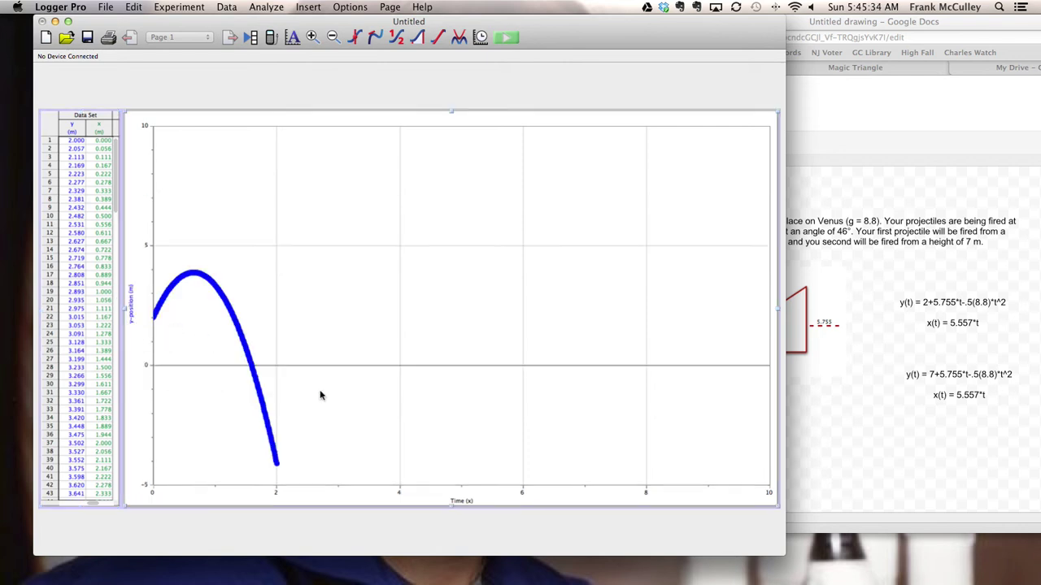
left_click(461, 502)
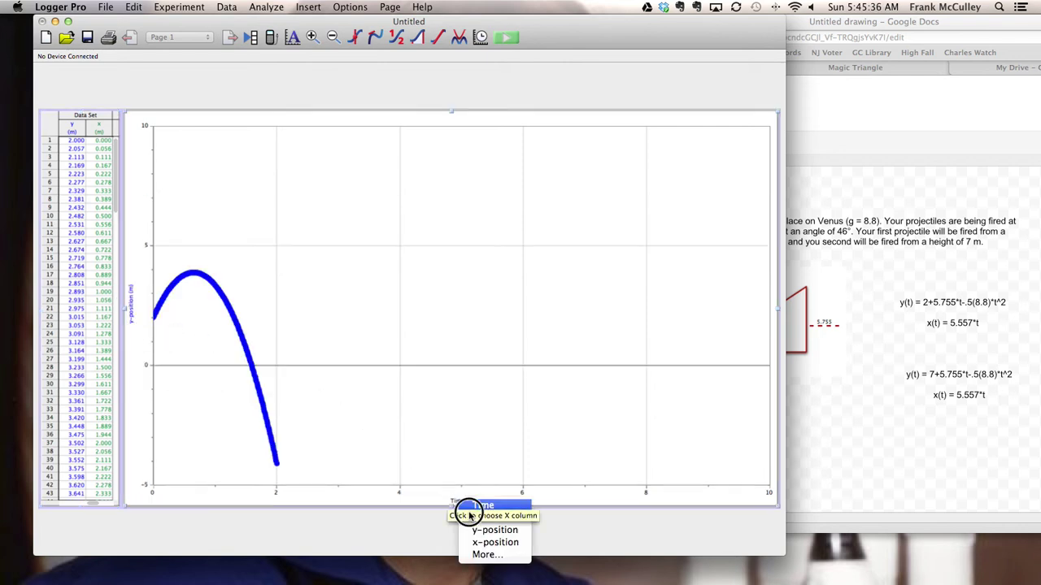
left_click(479, 542)
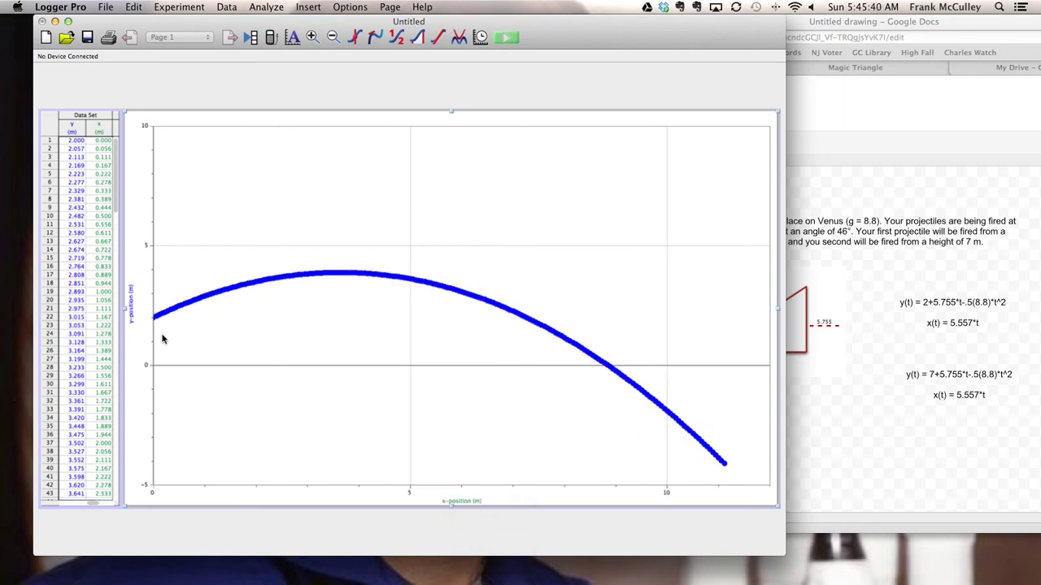
Set the vertical axis minimum to 0
left_click(146, 486)
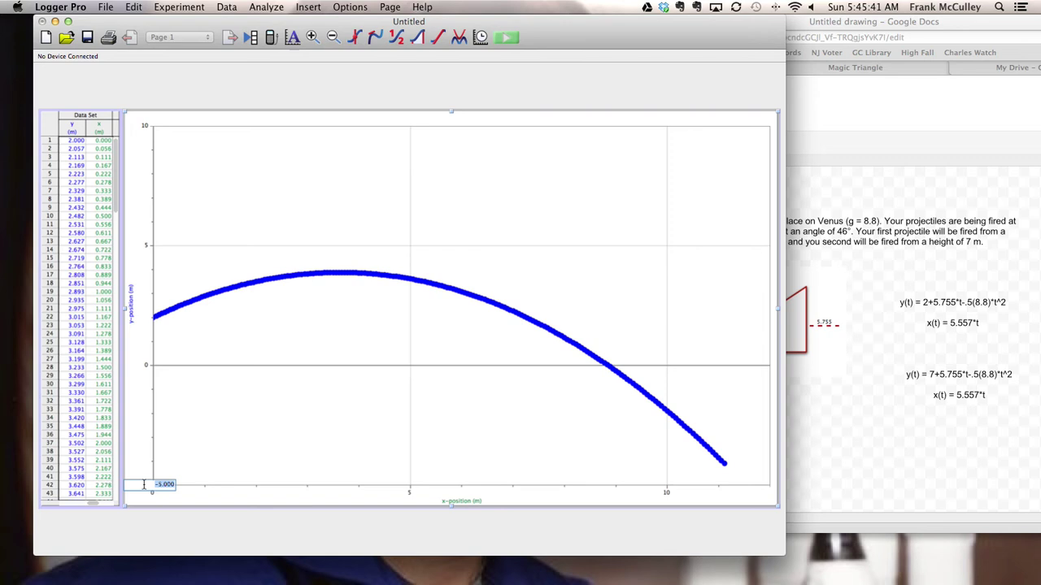
type("0")
key("Return")
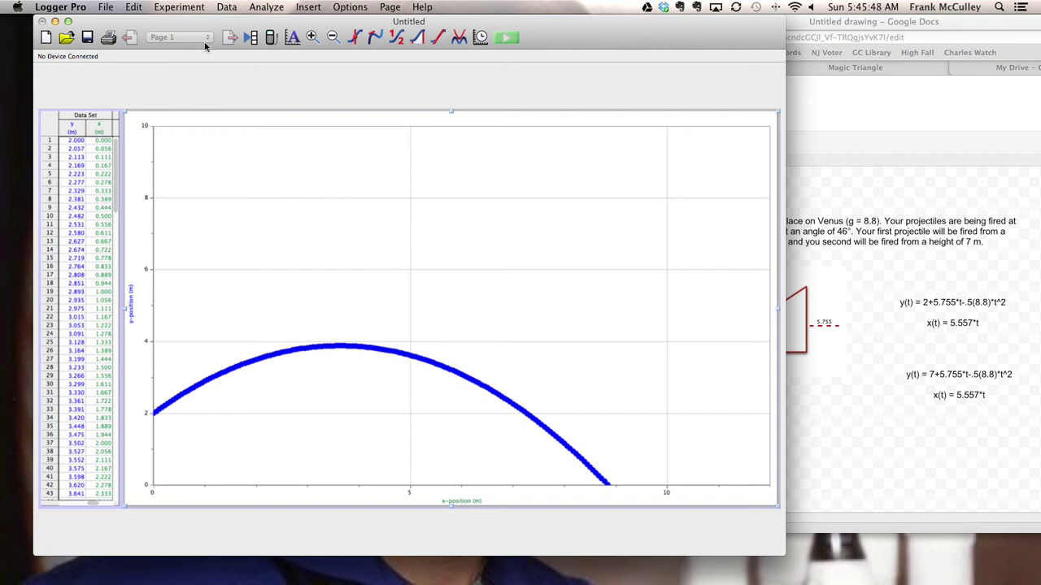
Add a second data set and widen the table to show its columns
left_click(227, 7)
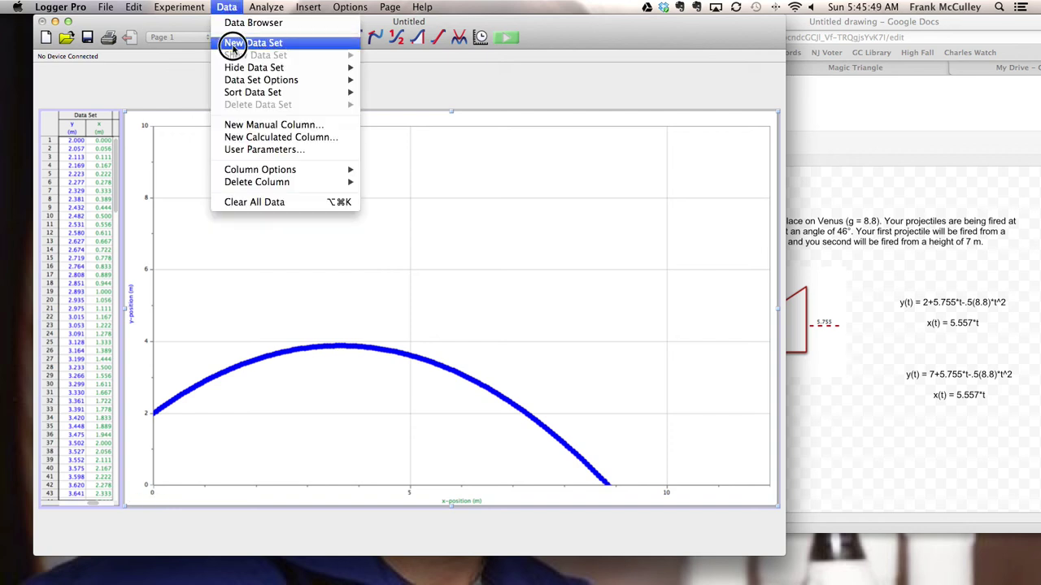
left_click(234, 44)
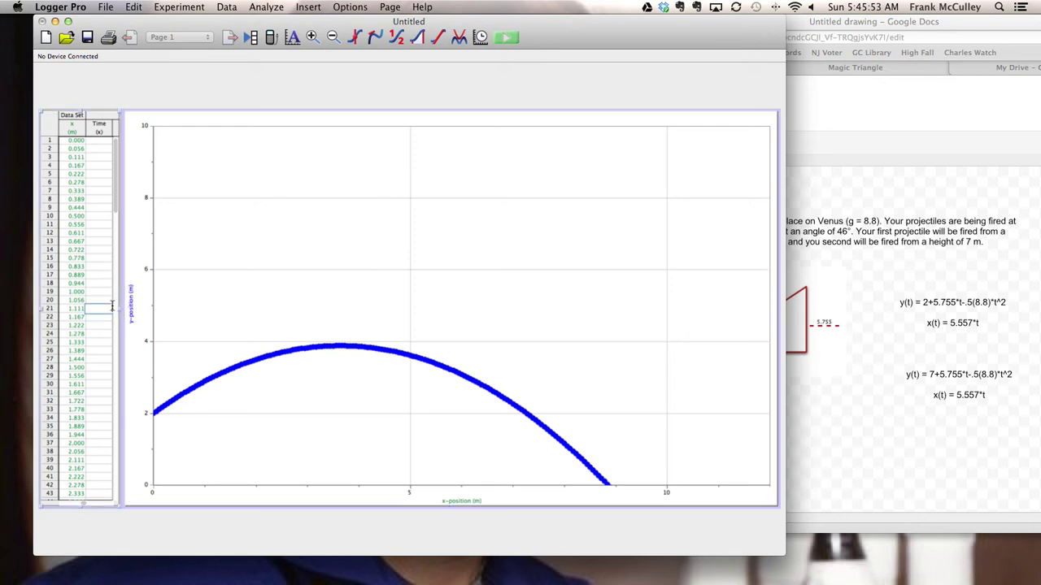
left_click(120, 310)
left_click_drag(120, 310, 372, 315)
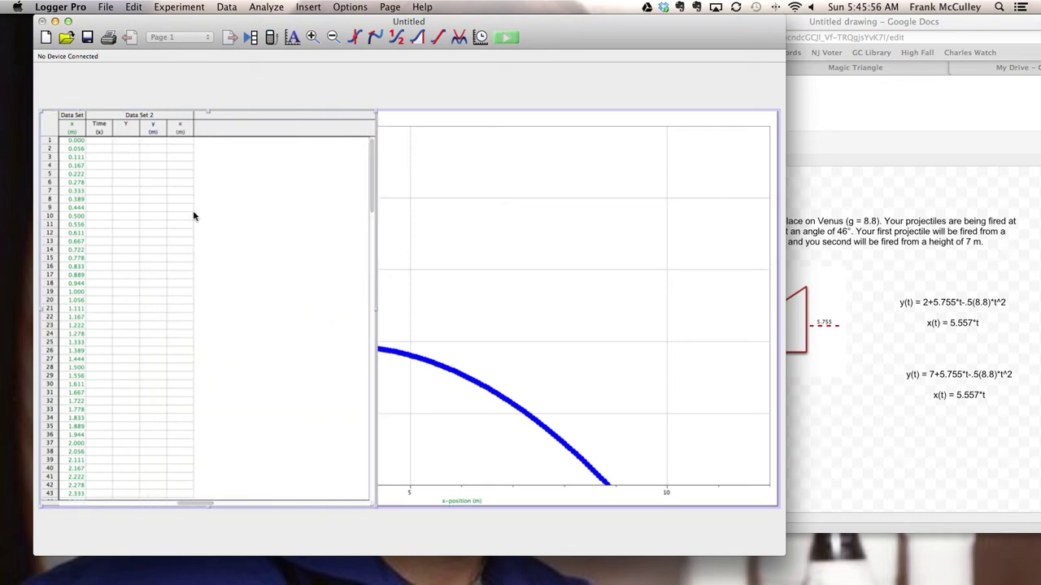
Generate Data Set 2's Time values from 0 to 2 in 0.01 steps
double_click(110, 129)
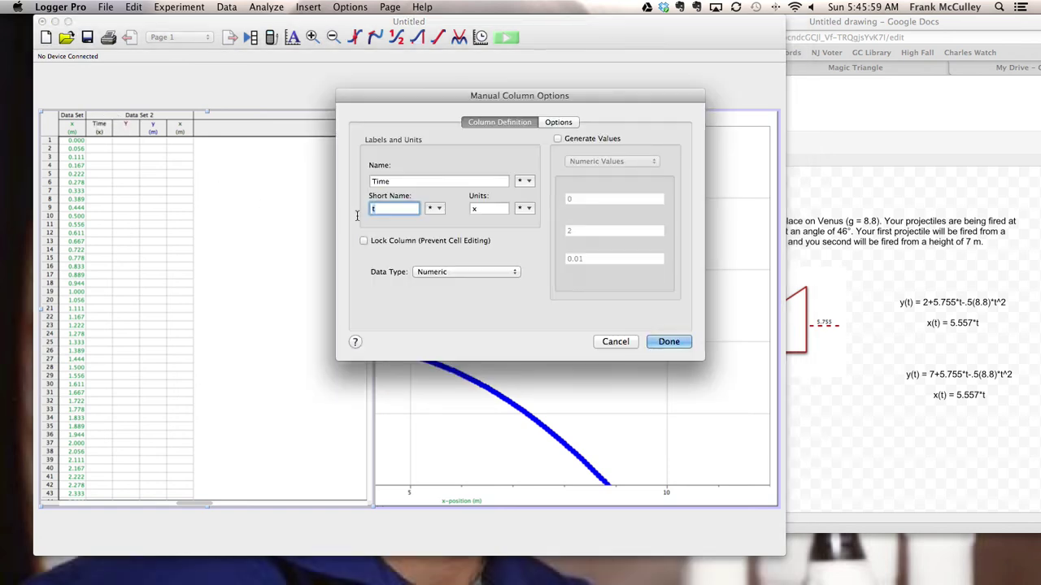
left_click(558, 138)
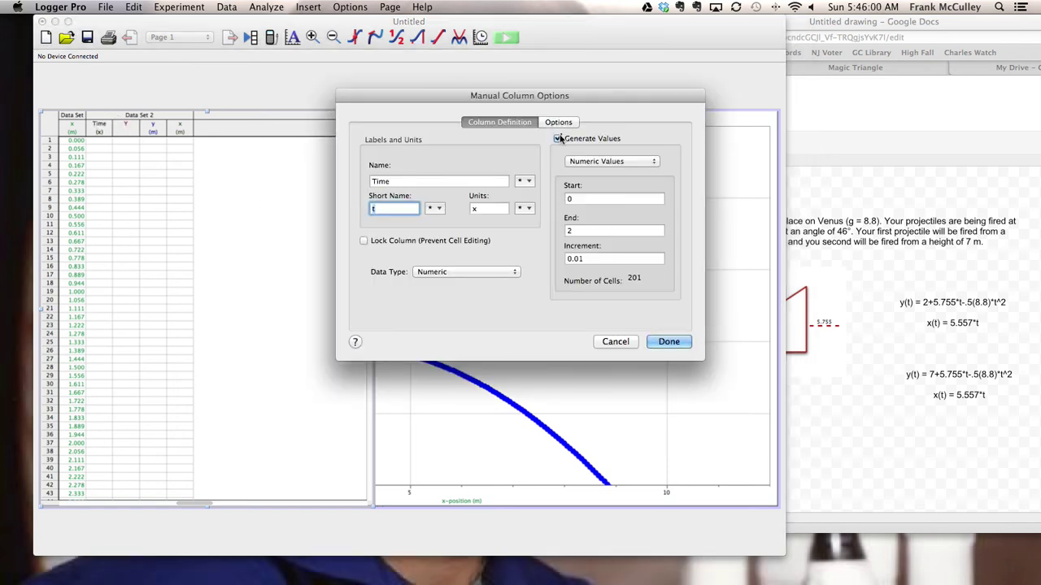
left_click(667, 343)
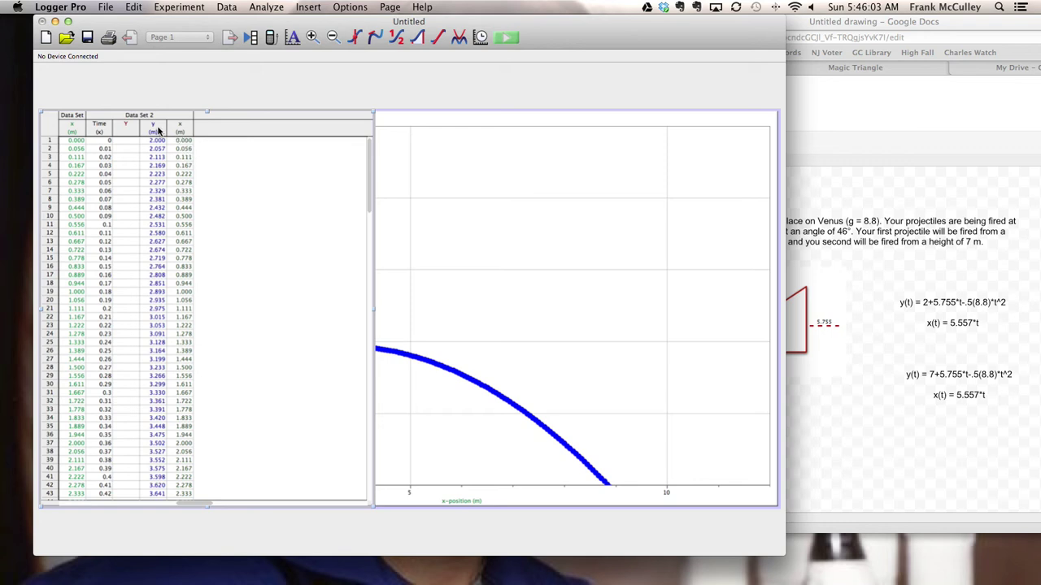
Change the starting height in Data Set 2's y-position formula from 2 to 7, then check its x formula
double_click(158, 130)
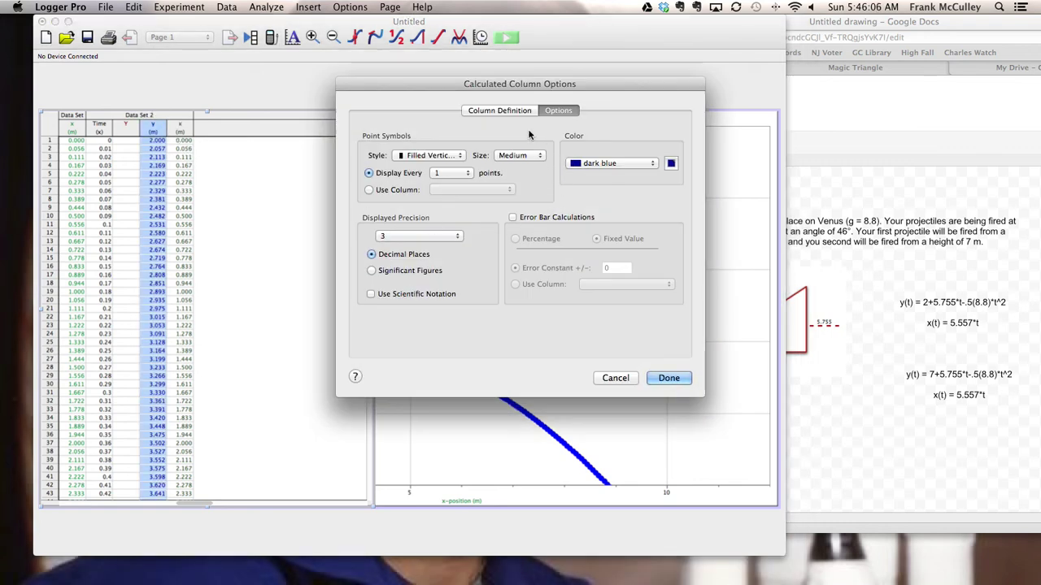
left_click(514, 110)
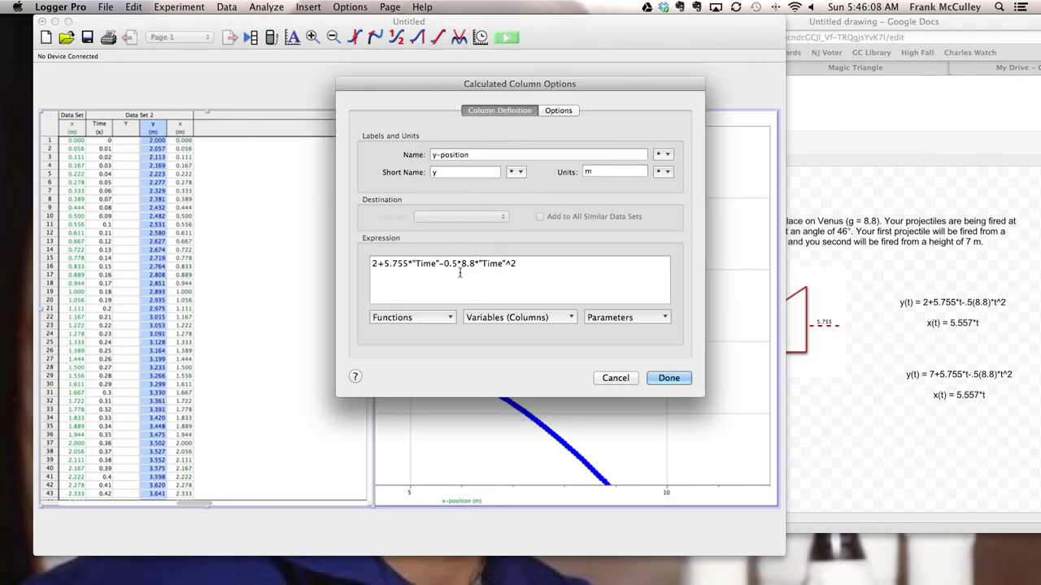
double_click(374, 264)
type("7")
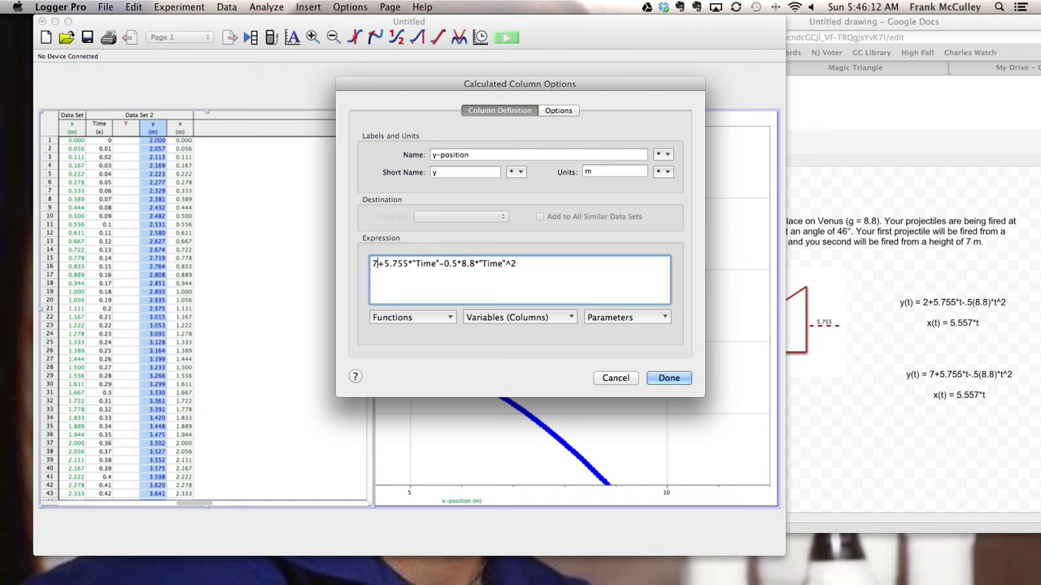
left_click(667, 378)
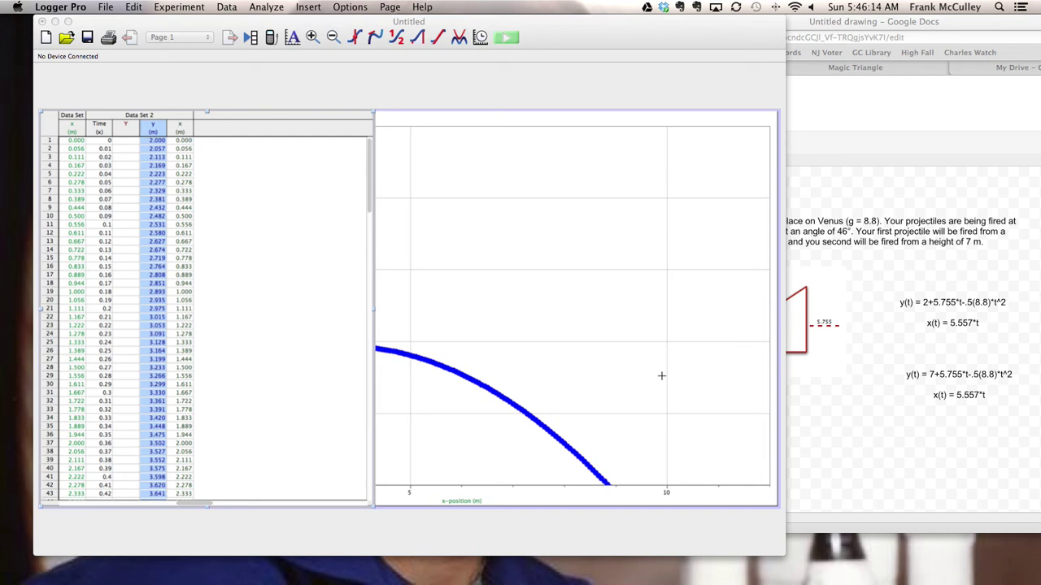
double_click(184, 130)
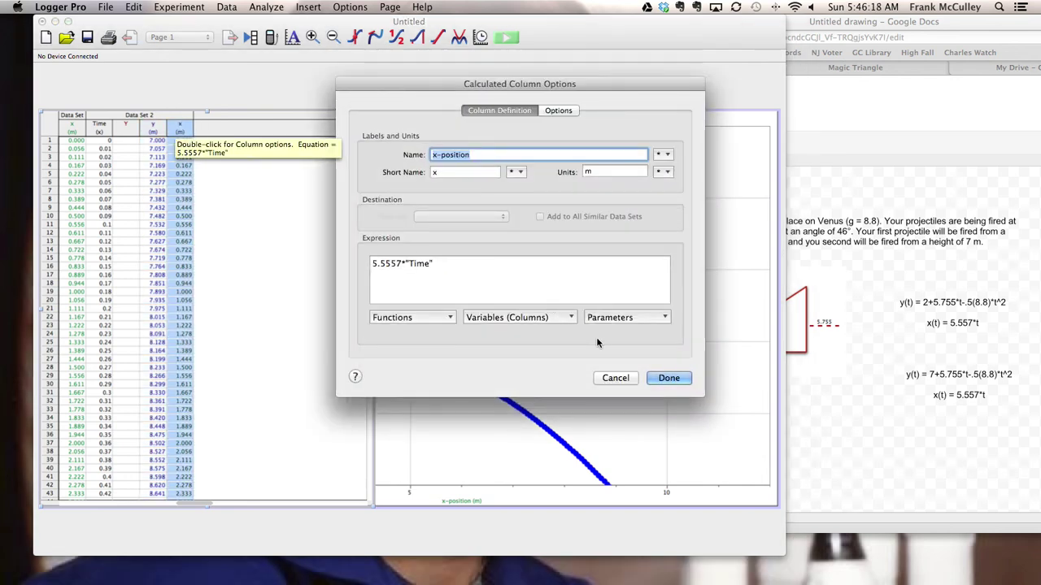
left_click(671, 378)
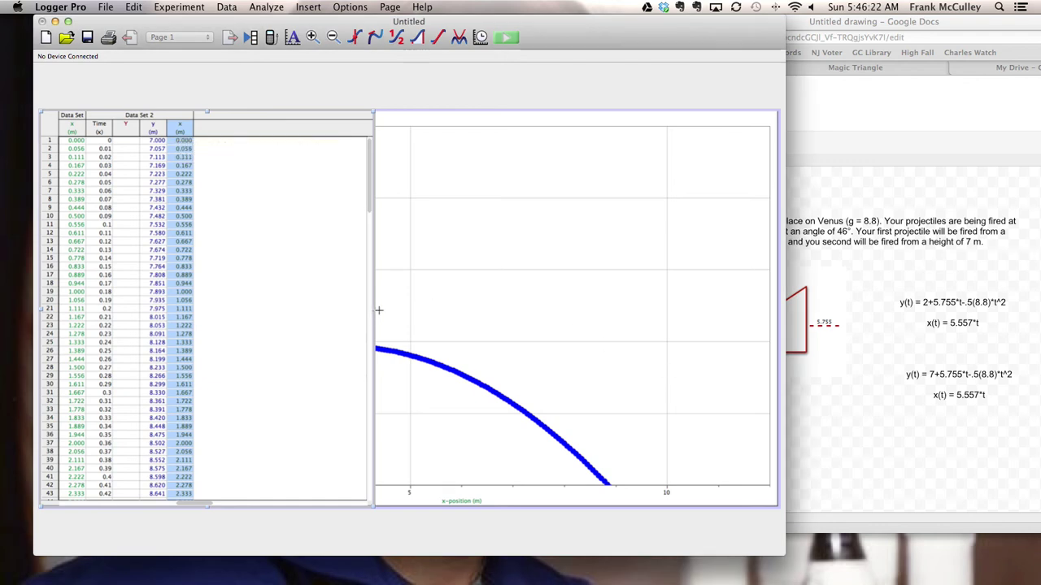
Narrow the table and add Data Set 2's y-position to the graph's plotted columns
left_click_drag(369, 315, 119, 301)
double_click(332, 283)
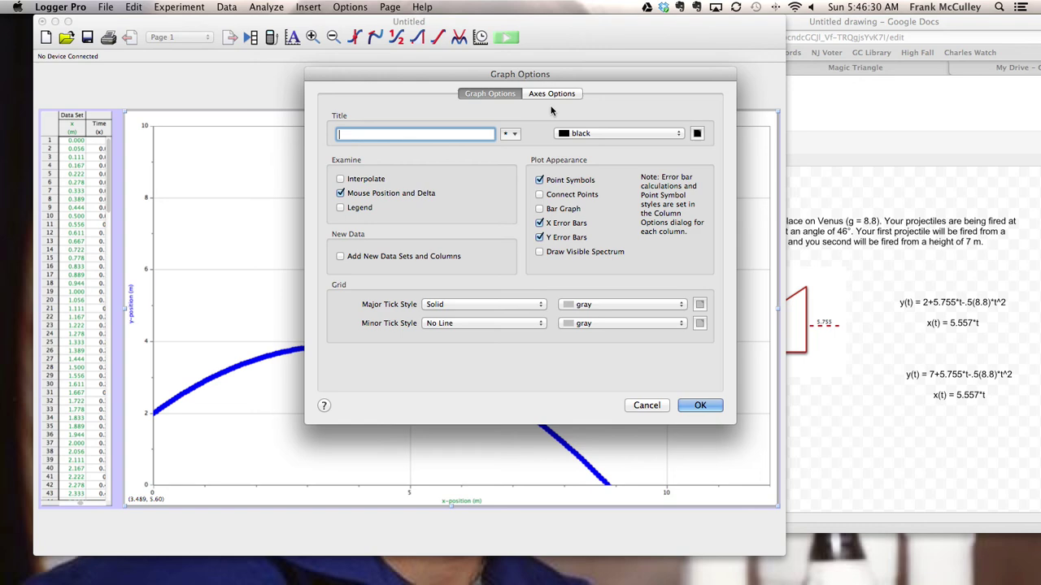
left_click(553, 95)
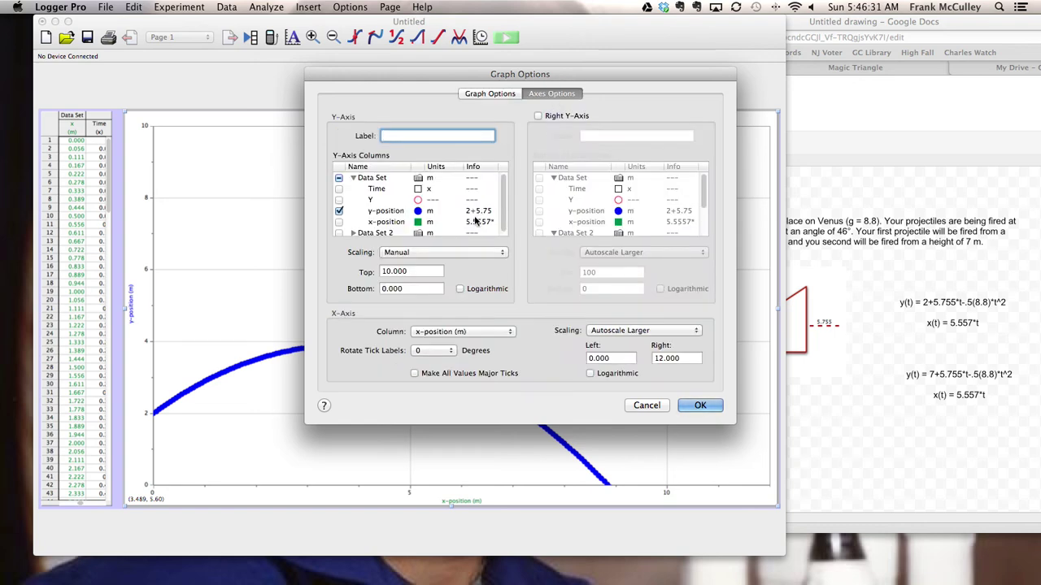
scroll(502, 207, "down", 1)
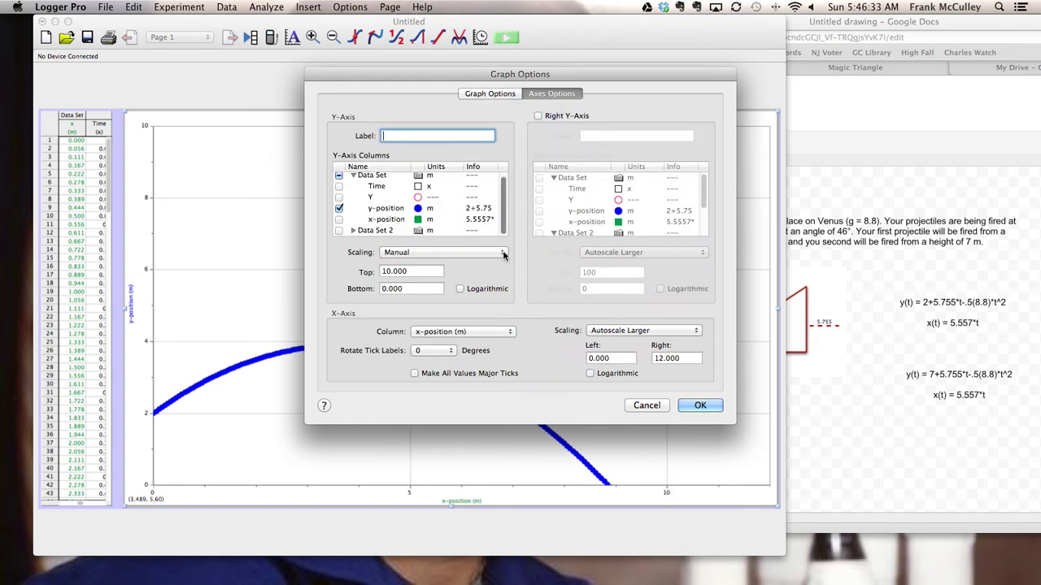
left_click(354, 231)
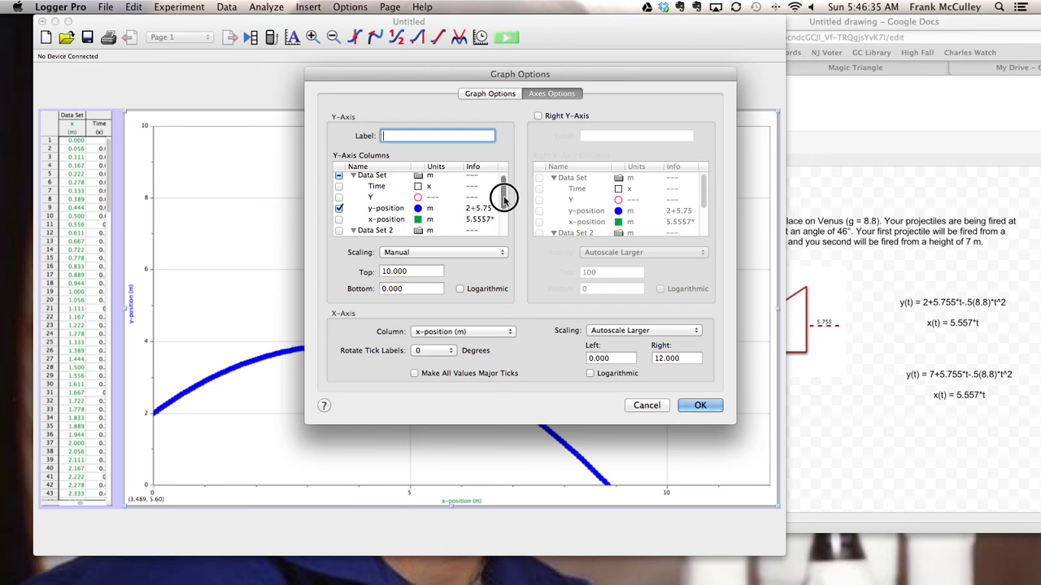
left_click_drag(505, 204, 502, 232)
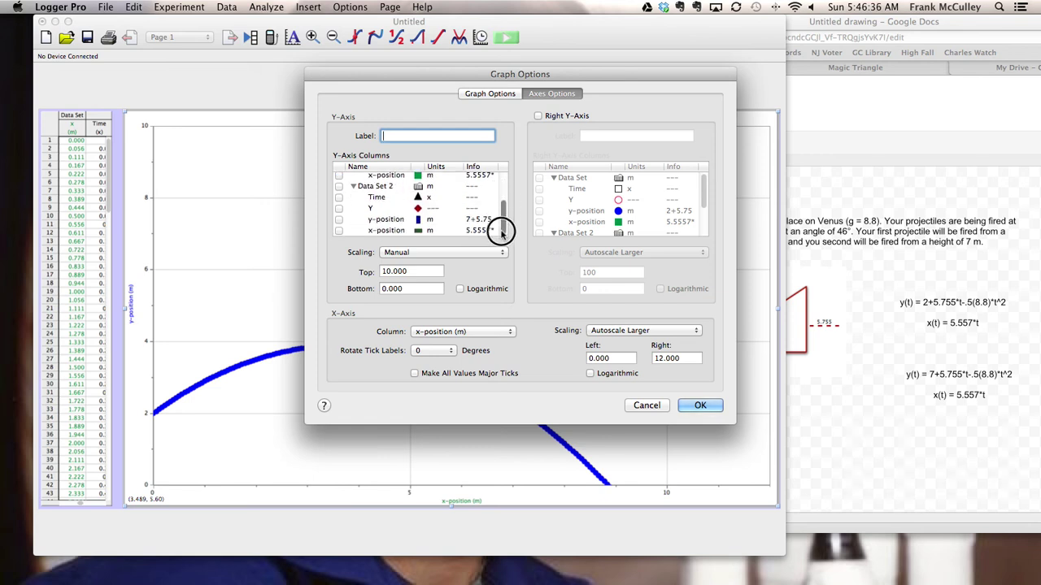
left_click(339, 220)
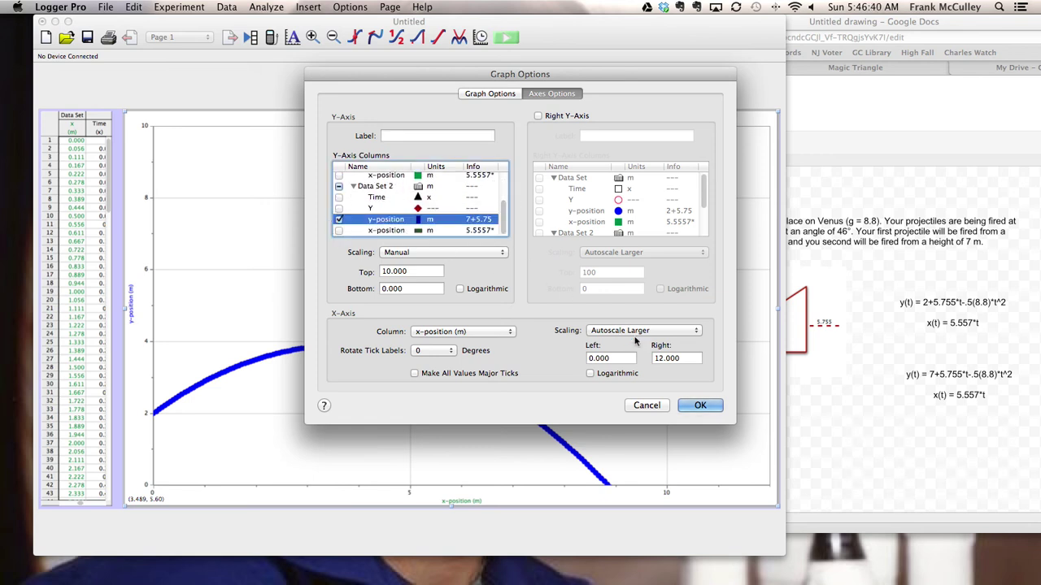
left_click(700, 405)
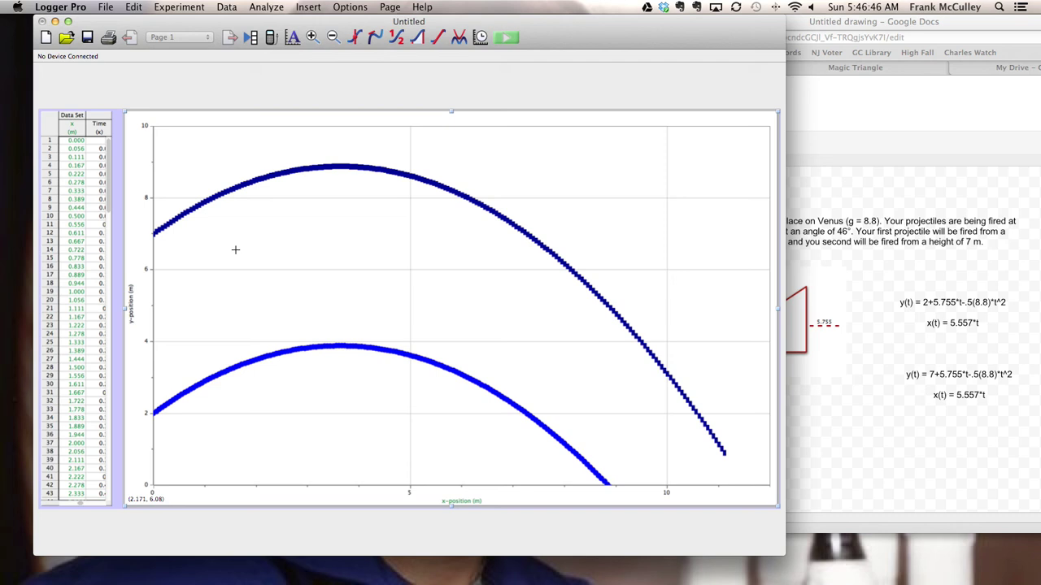
Extend the generated Time values to end at 2.5 s, replacing the old data
double_click(100, 133)
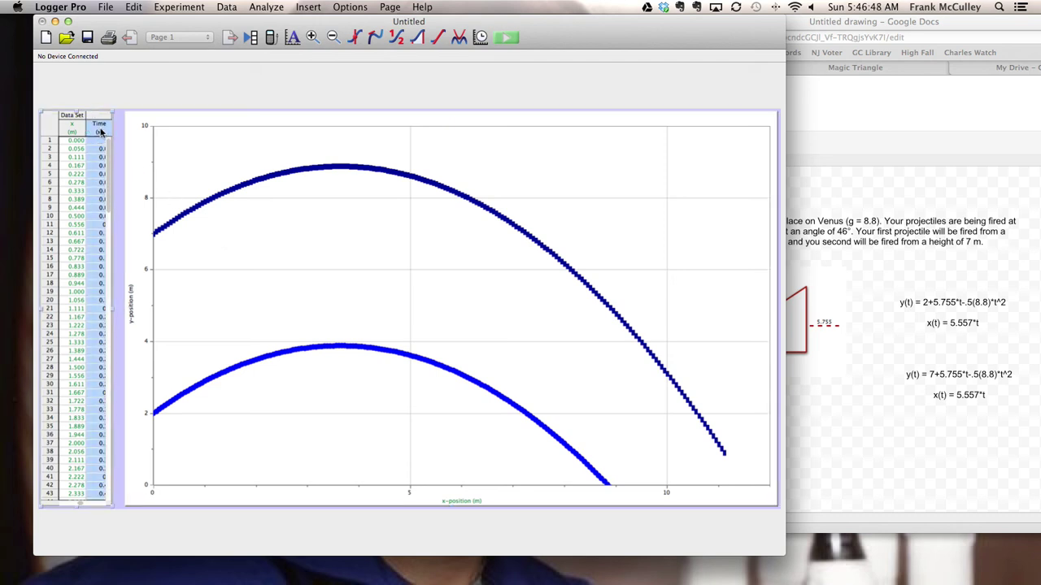
left_click(558, 139)
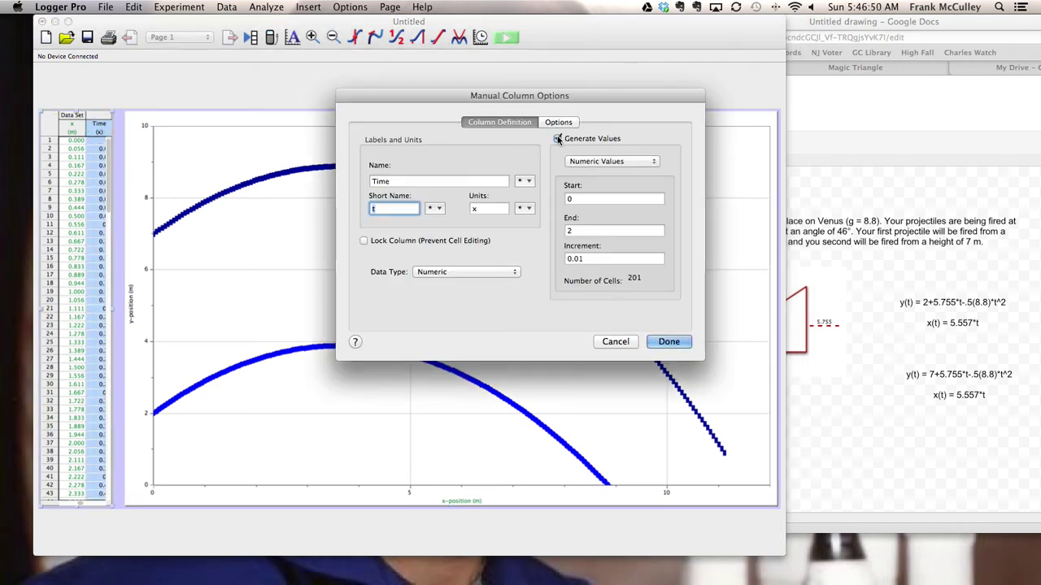
left_click(579, 231)
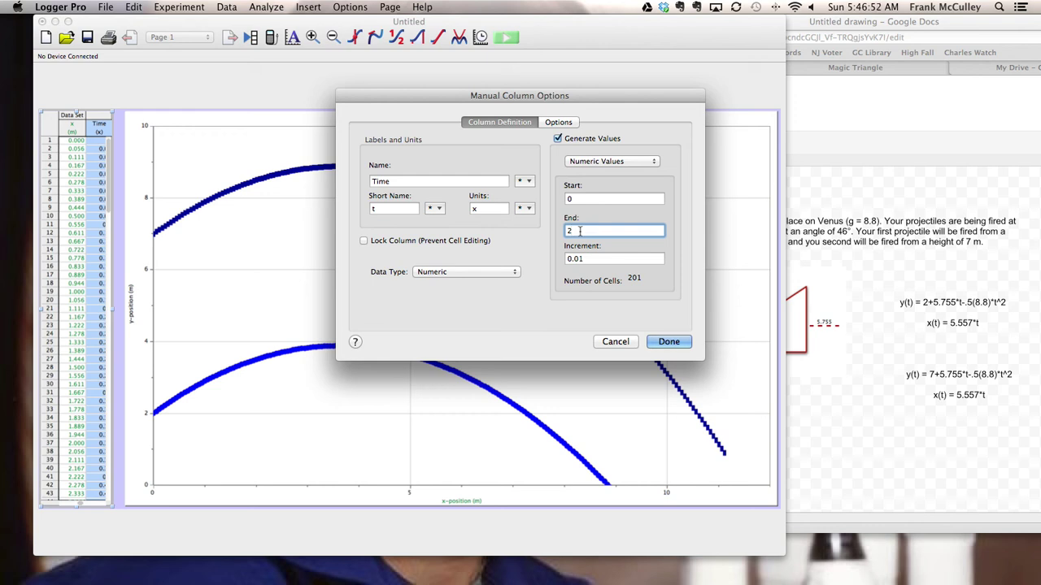
type(".5")
key("Return")
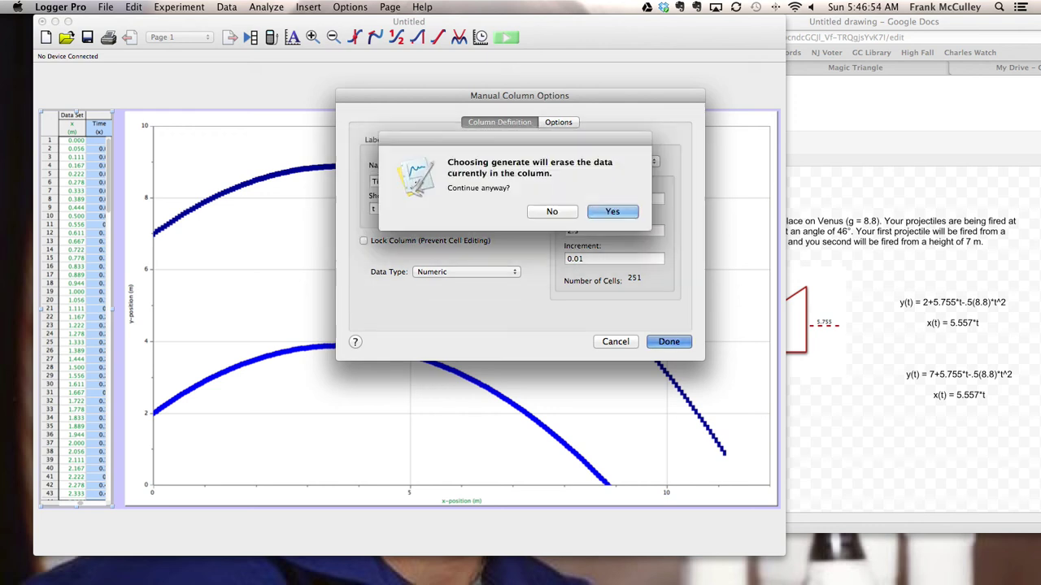
left_click(625, 211)
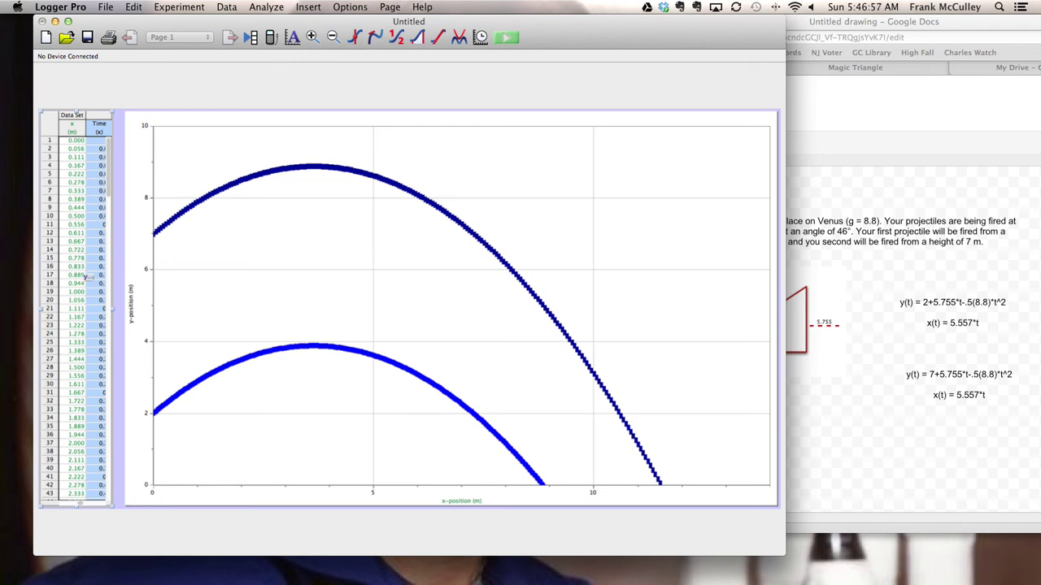
Color Data Set 2's y-position points pumpkin orange
scroll(90, 278, "right", 2)
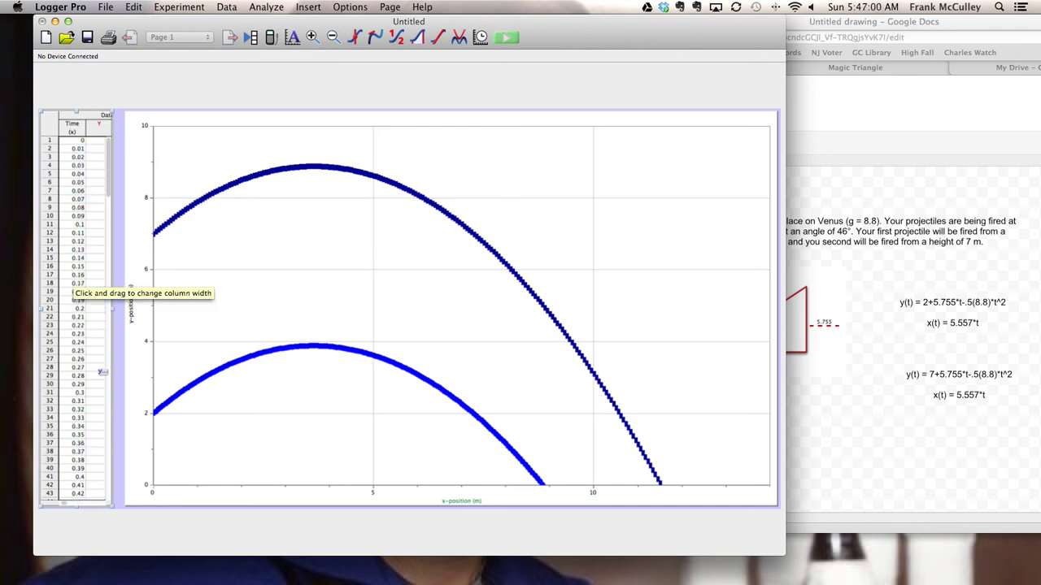
left_click_drag(113, 316, 328, 308)
double_click(234, 127)
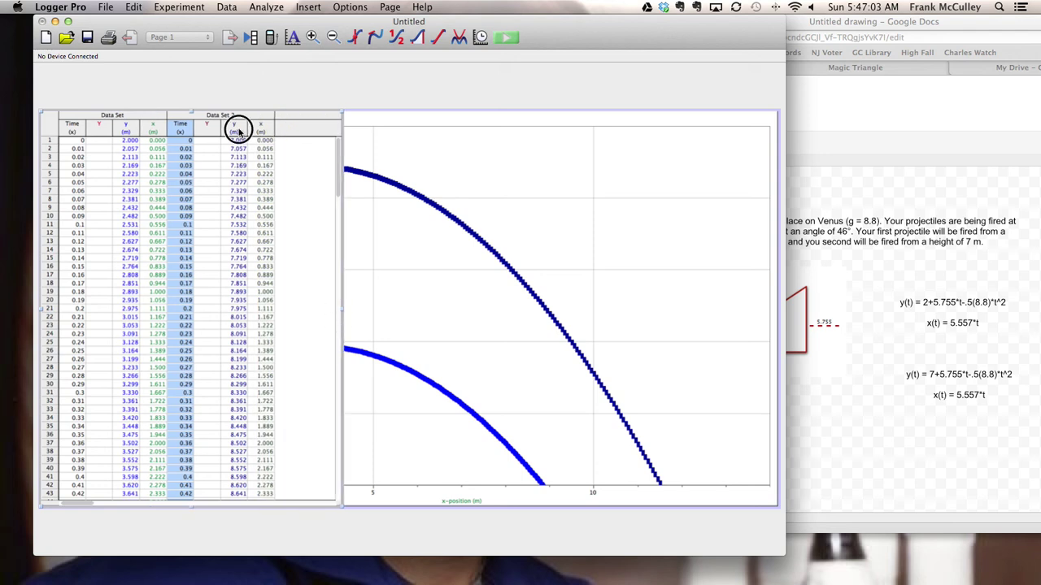
left_click(556, 112)
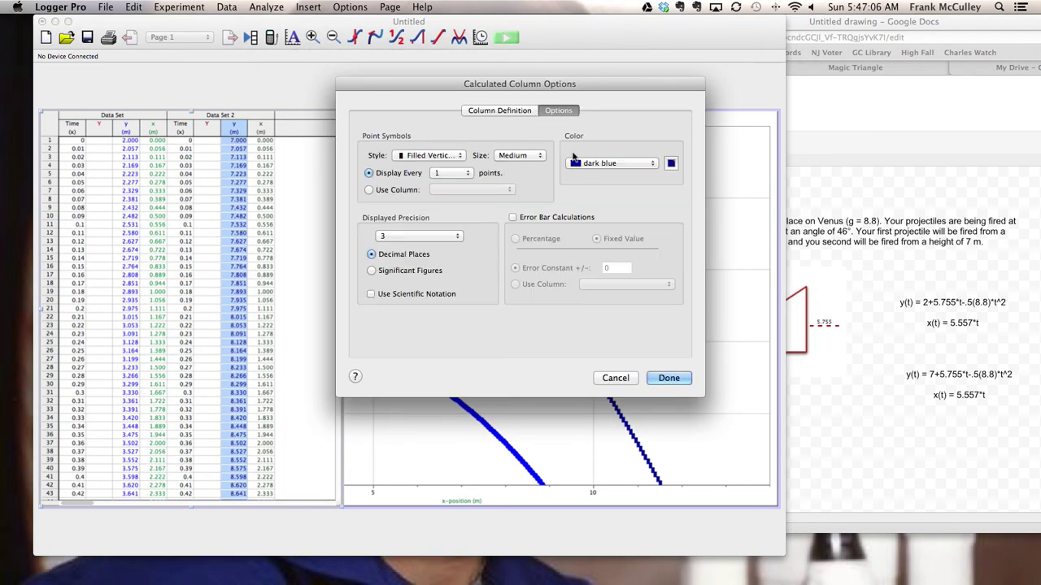
left_click(609, 163)
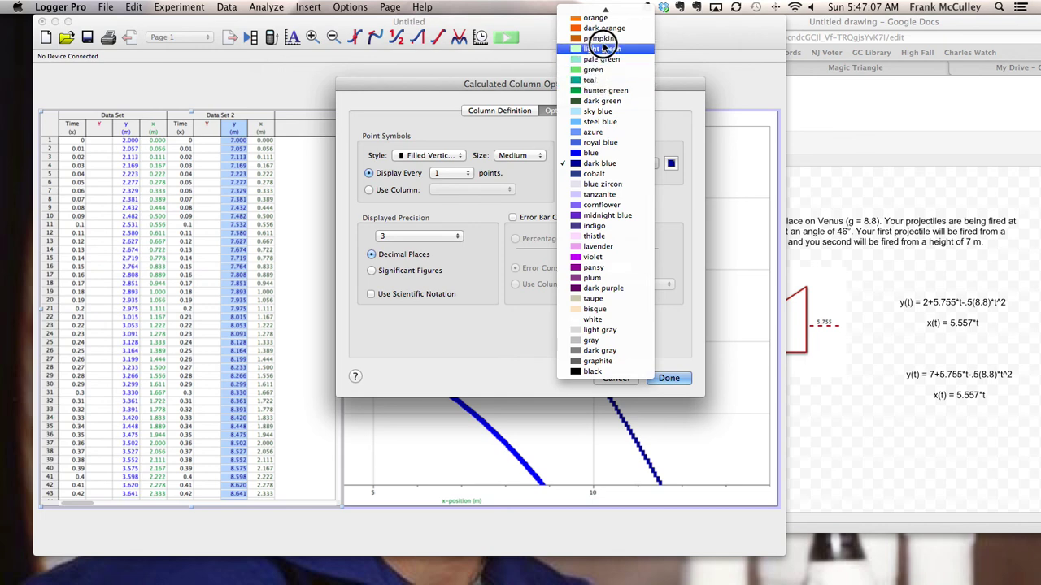
left_click(599, 39)
left_click(665, 378)
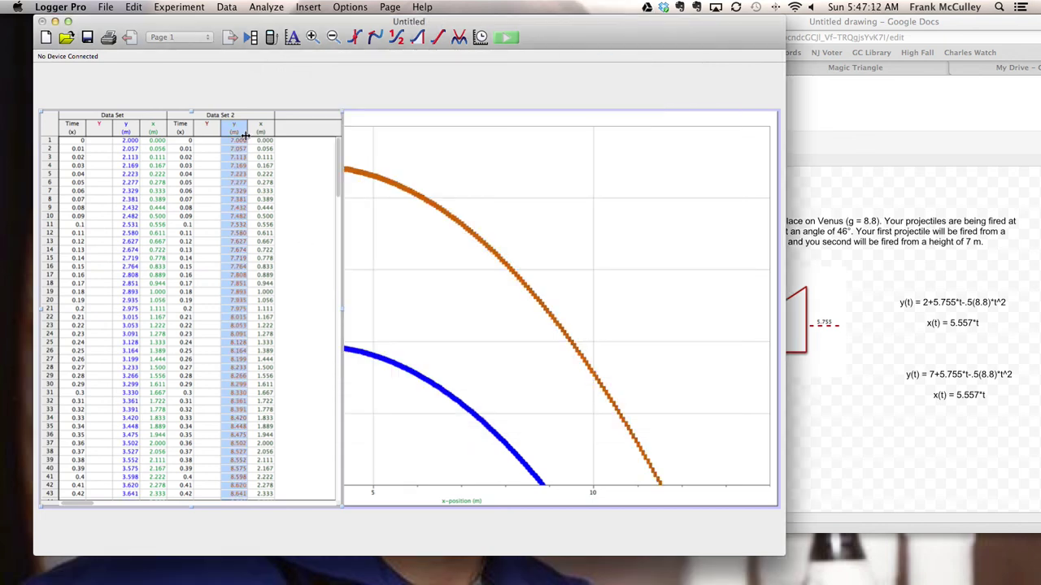
Rename the data sets to "starting height of 7" and "Starting Height of 2 m"
double_click(230, 116)
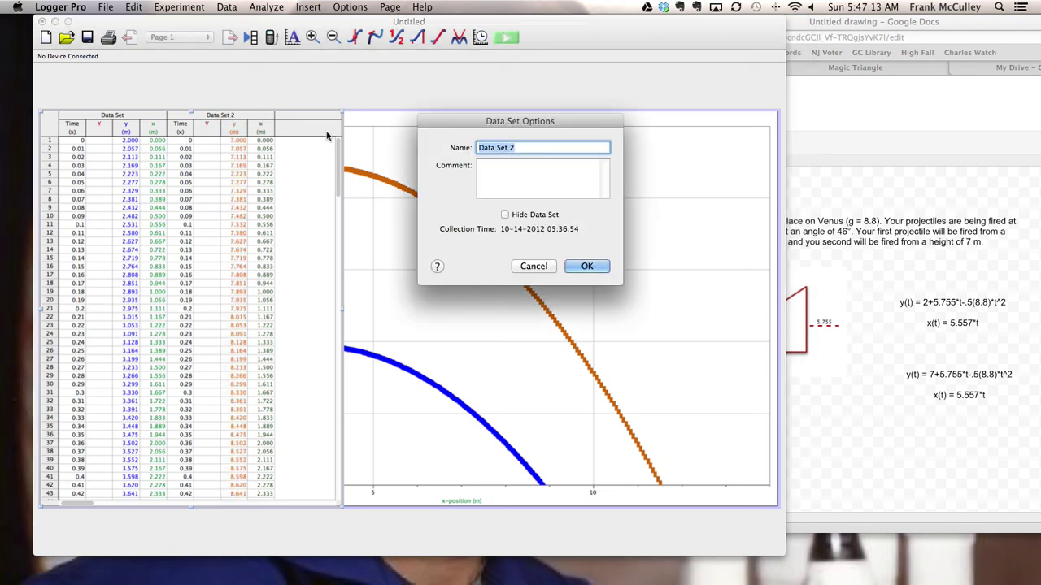
type("starting height of ")
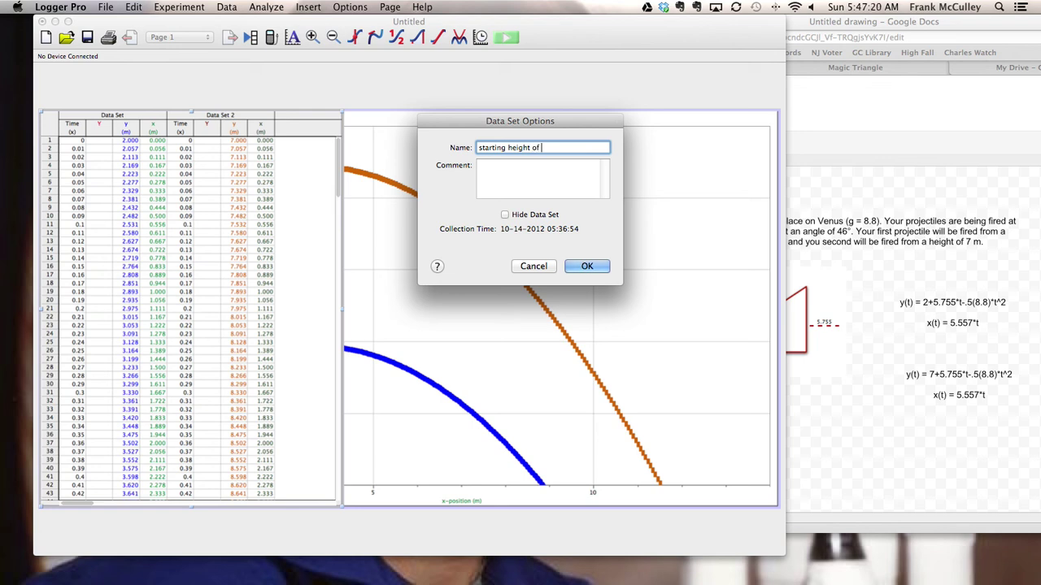
type("7")
key("Return")
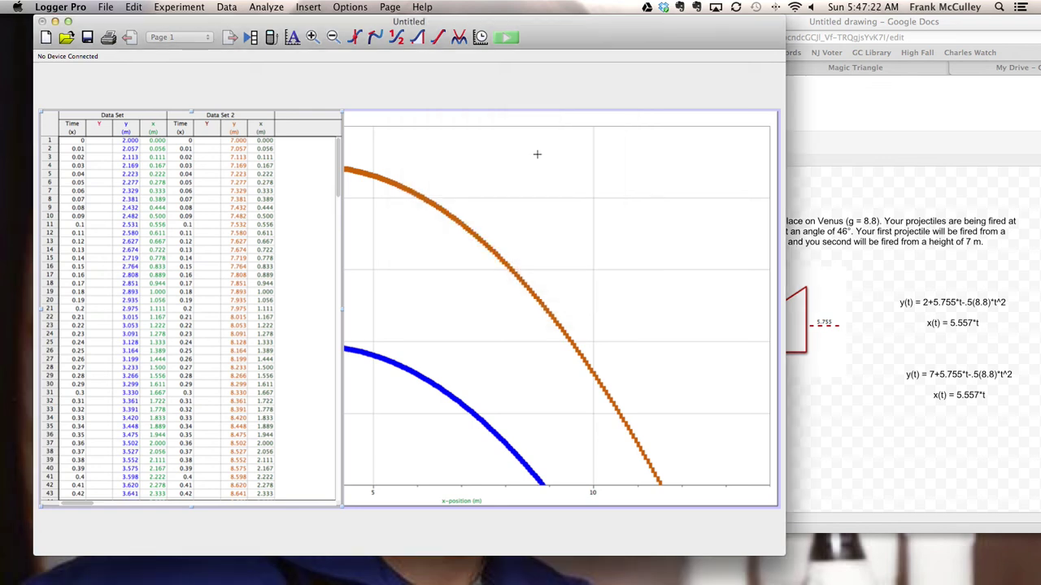
double_click(126, 118)
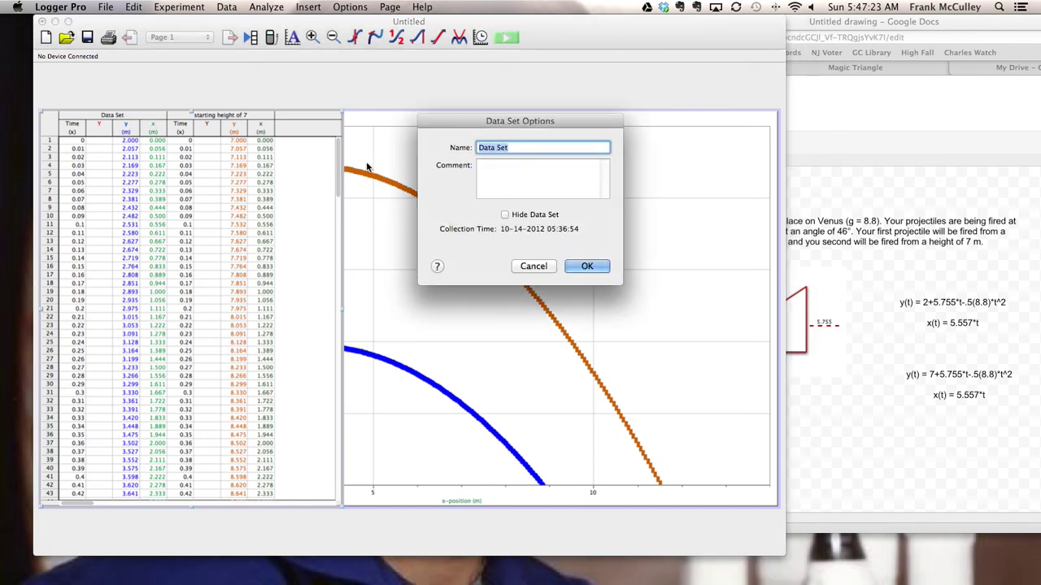
type("Starting Height of 2 m")
key("Return")
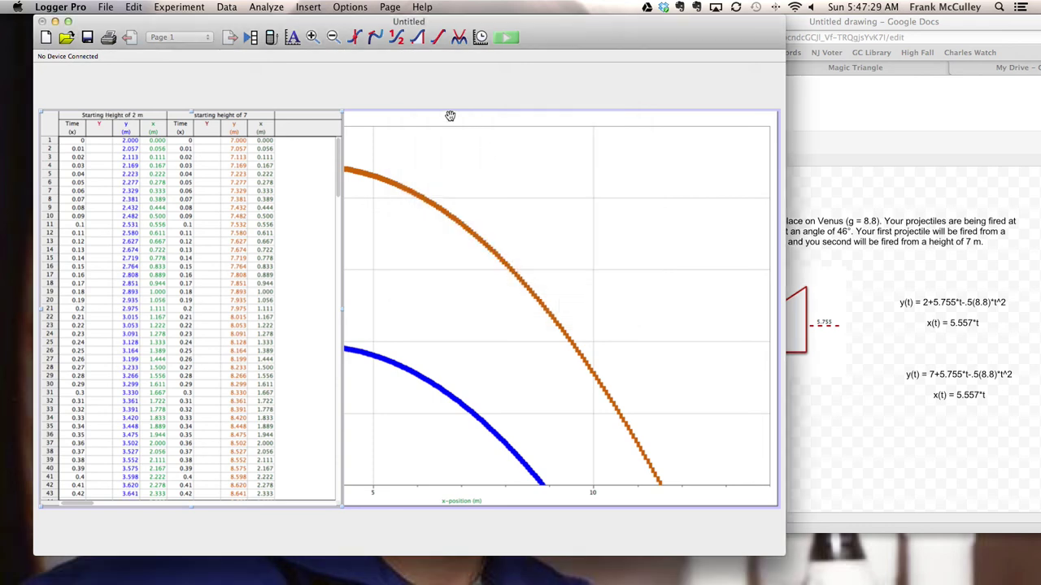
Title the graph "Projectile fired on Venus at 8 m/s at angle of 46°"
double_click(424, 138)
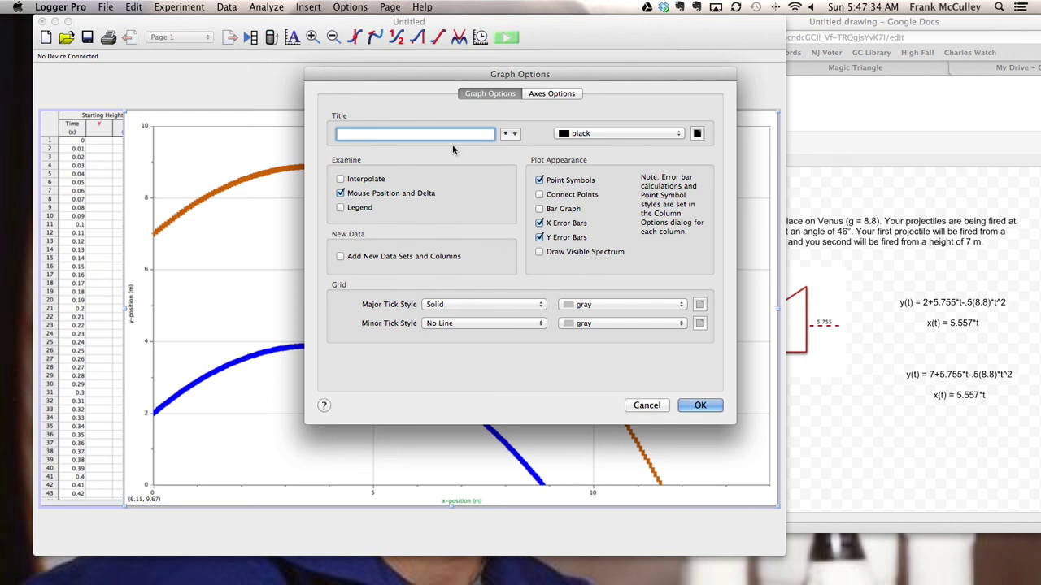
type("Projectile fire")
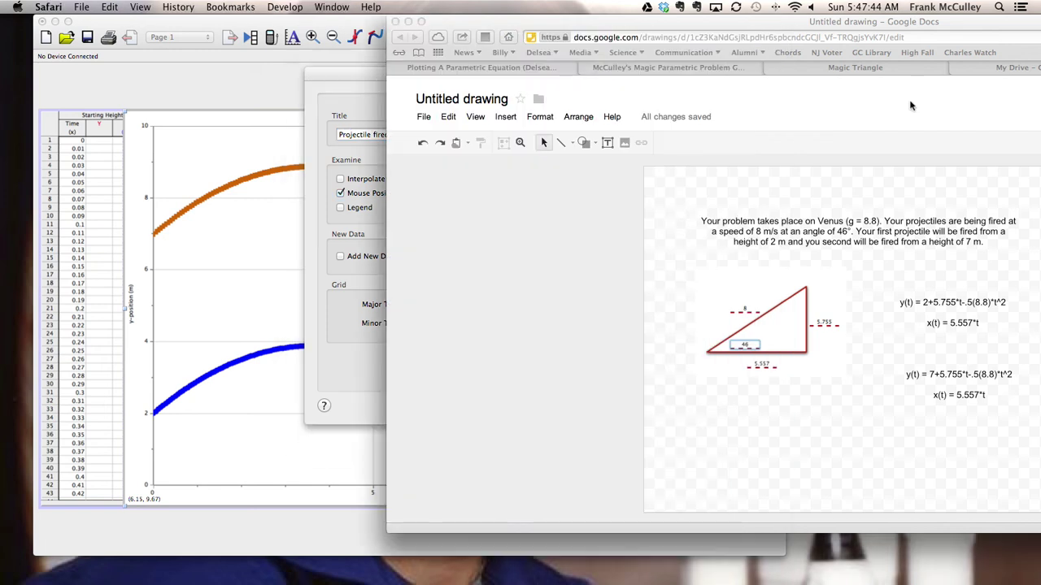
left_click(946, 99)
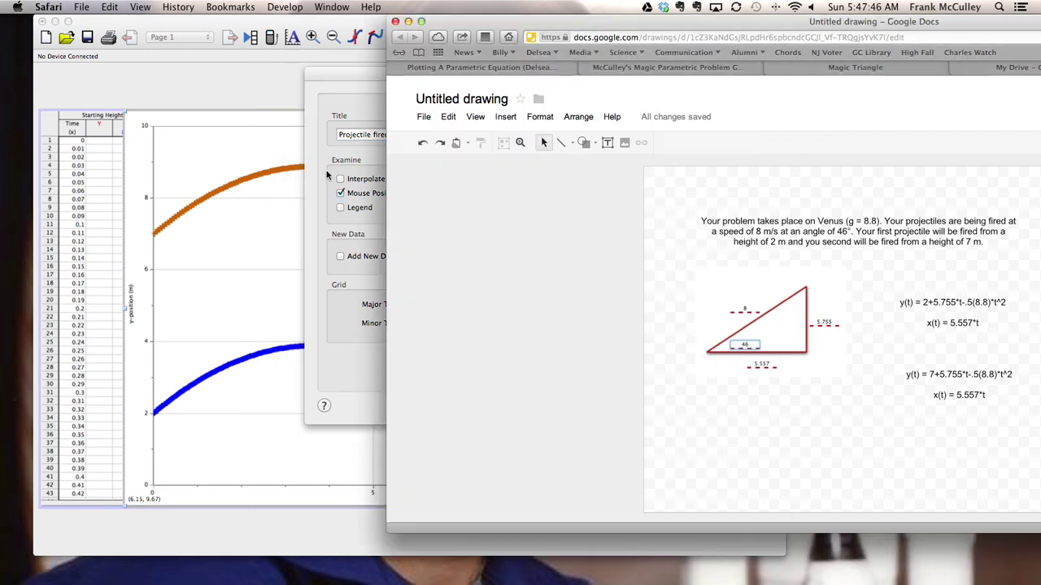
left_click(364, 107)
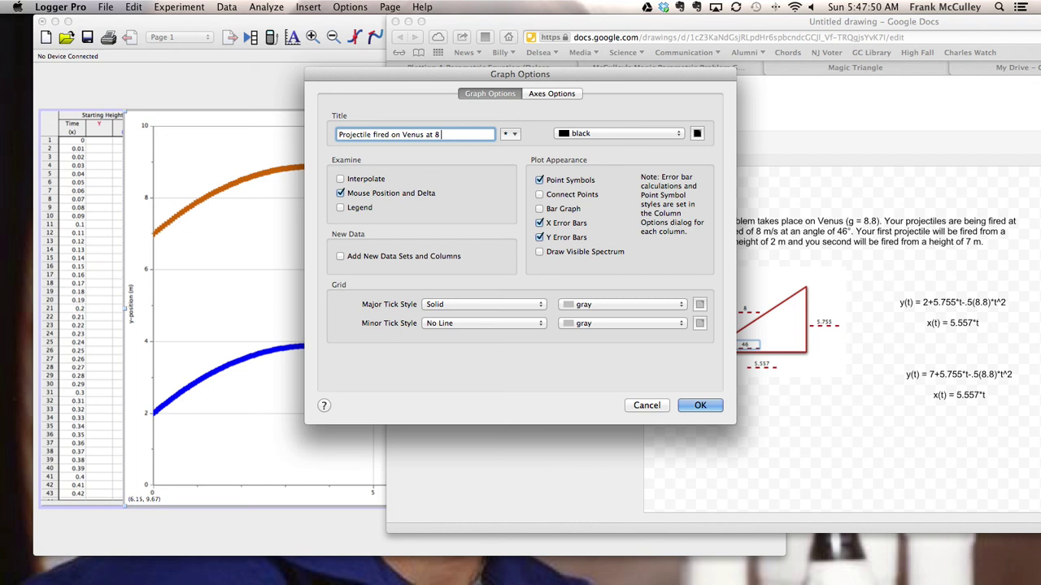
type("m/s at angle of 46°")
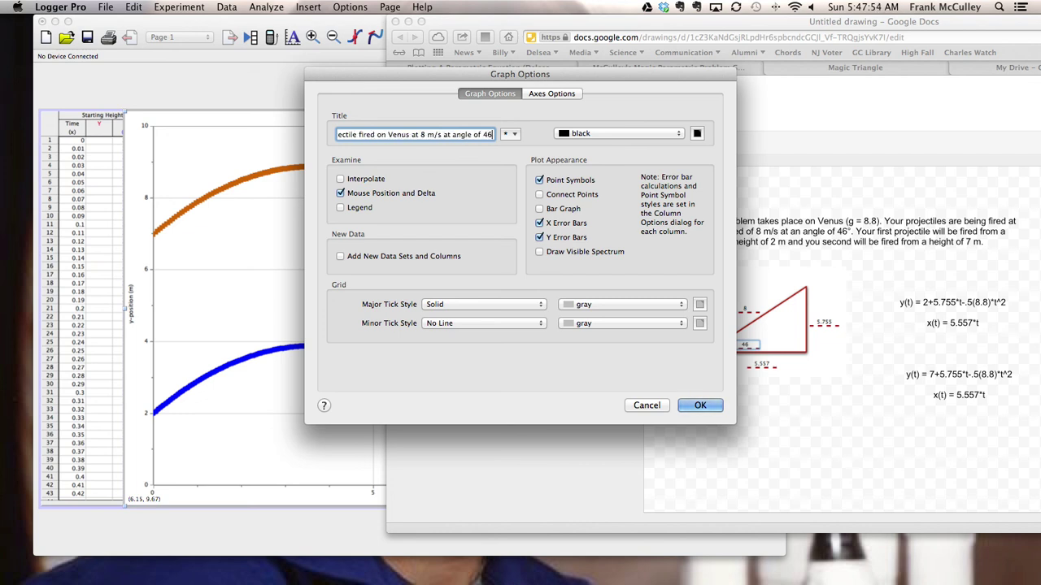
left_click(693, 405)
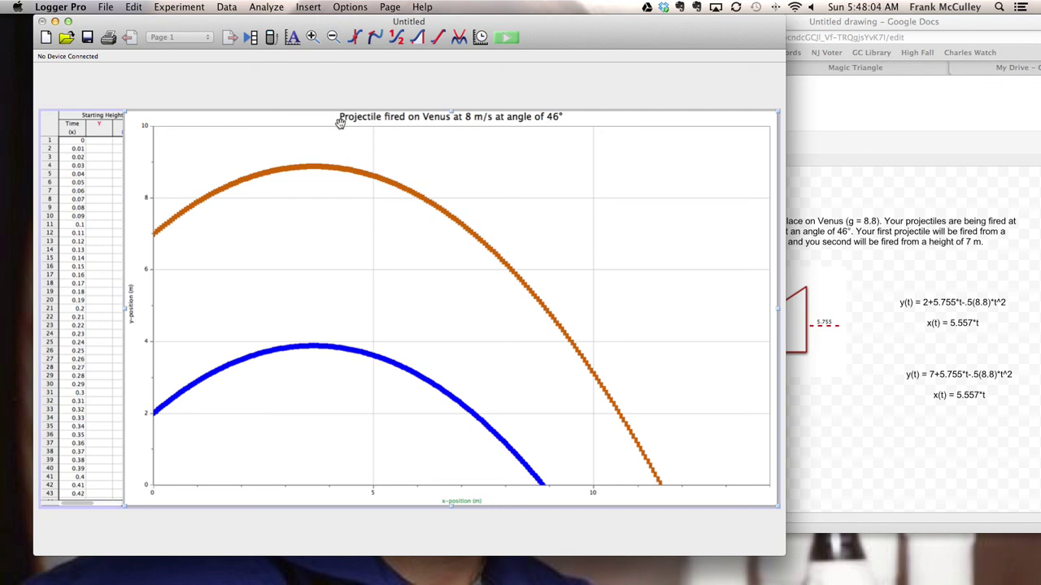
Narrow the data table and capture the titled graph as a screenshot
left_click(99, 142)
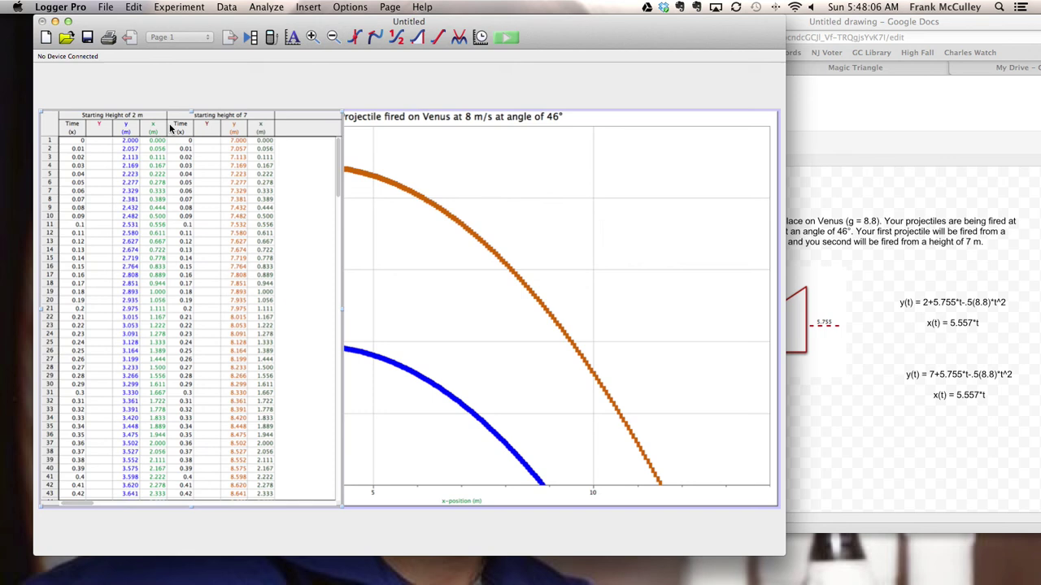
left_click(392, 172)
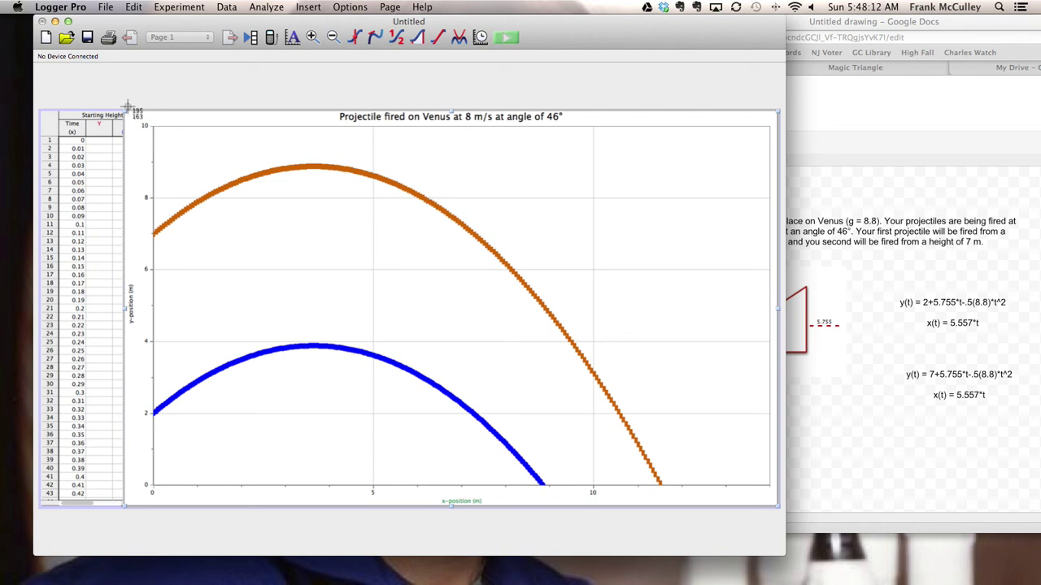
left_click(125, 108)
left_click_drag(125, 108, 775, 511)
In the Google drawing, upload the saved graph screenshot as an inserted image
left_click(857, 485)
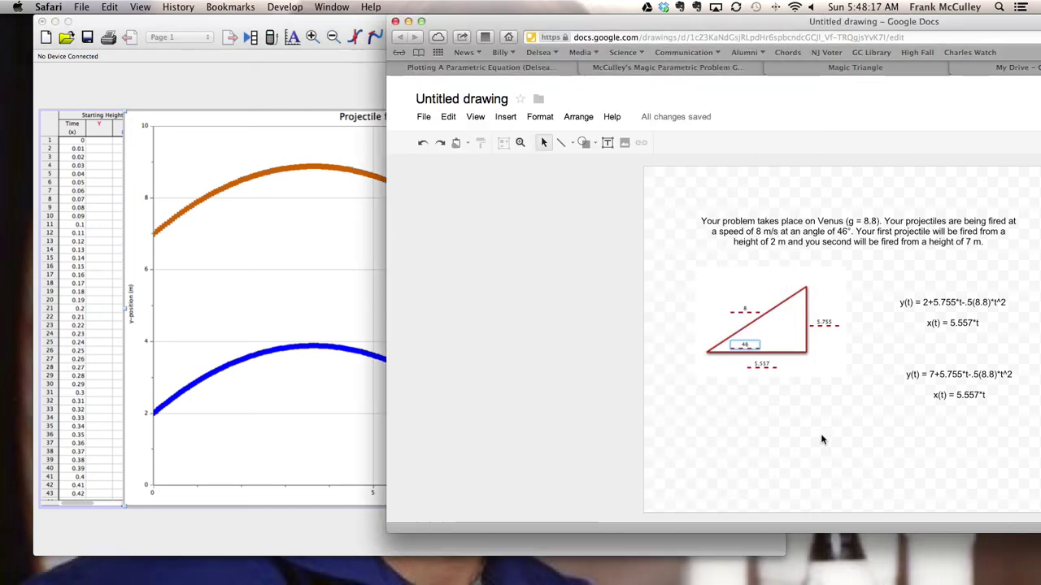
left_click_drag(781, 21, 530, 12)
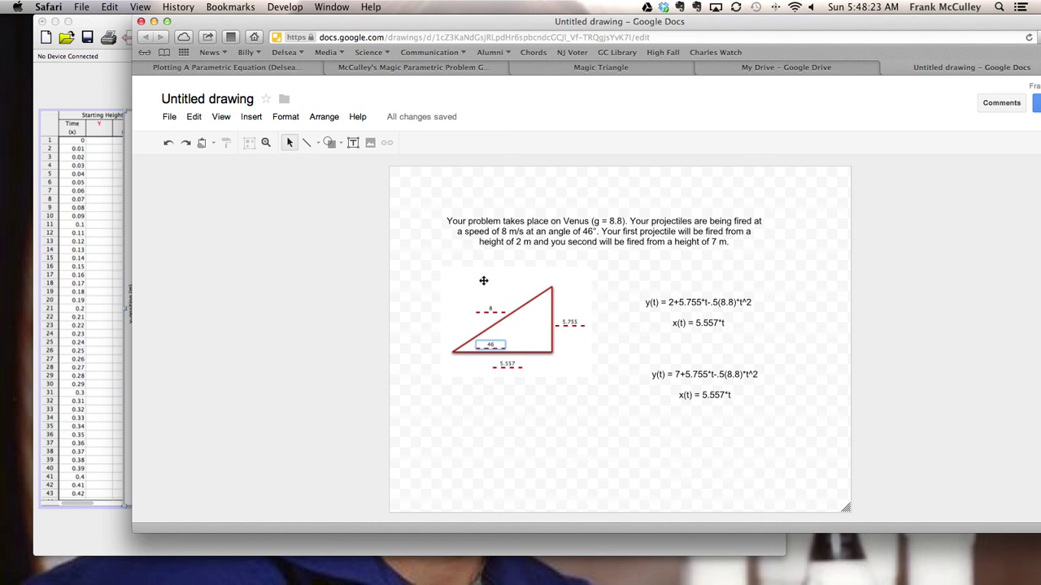
left_click(251, 117)
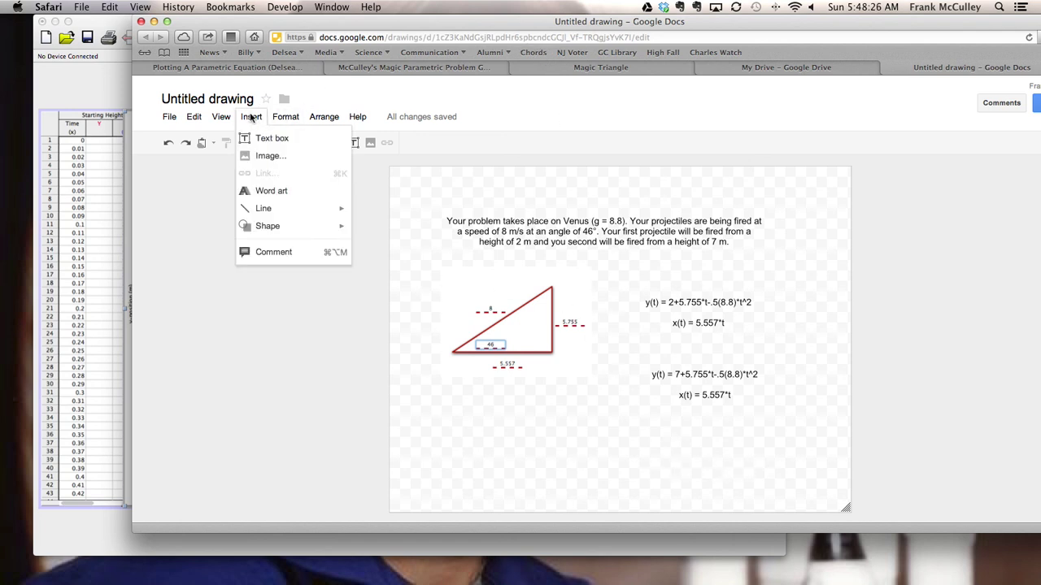
left_click(257, 162)
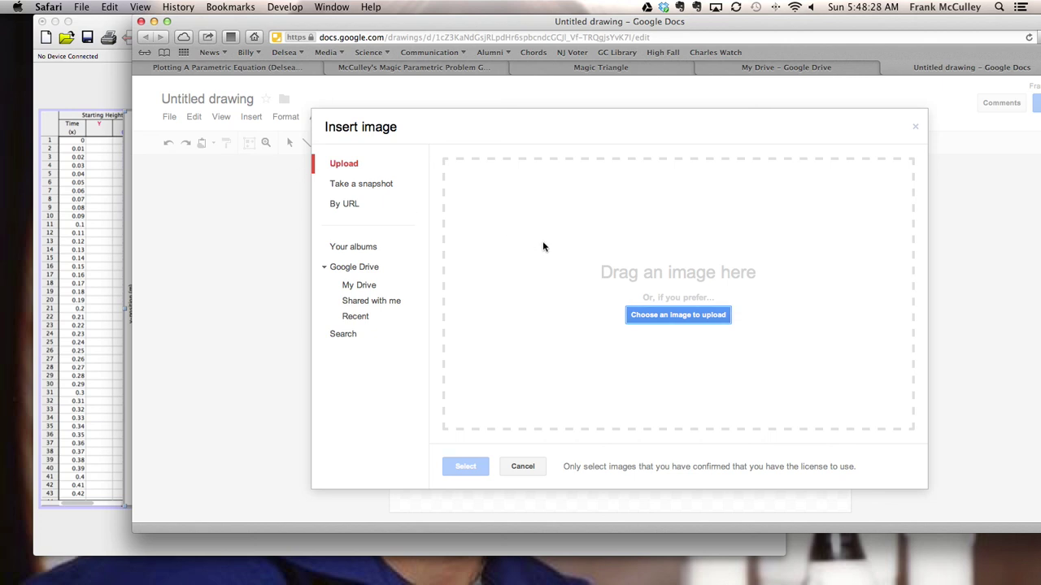
left_click(669, 315)
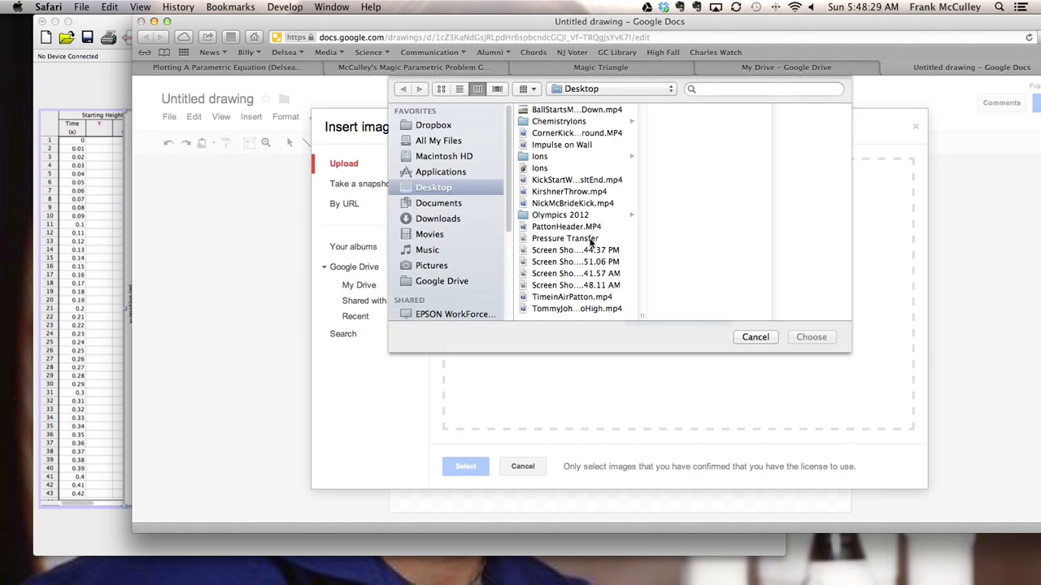
left_click(525, 285)
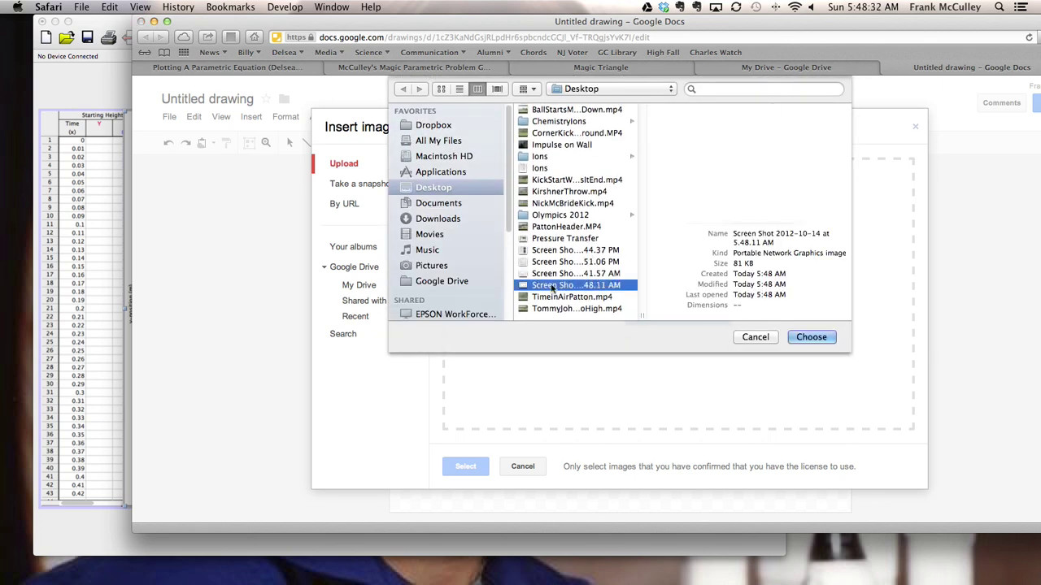
left_click(813, 337)
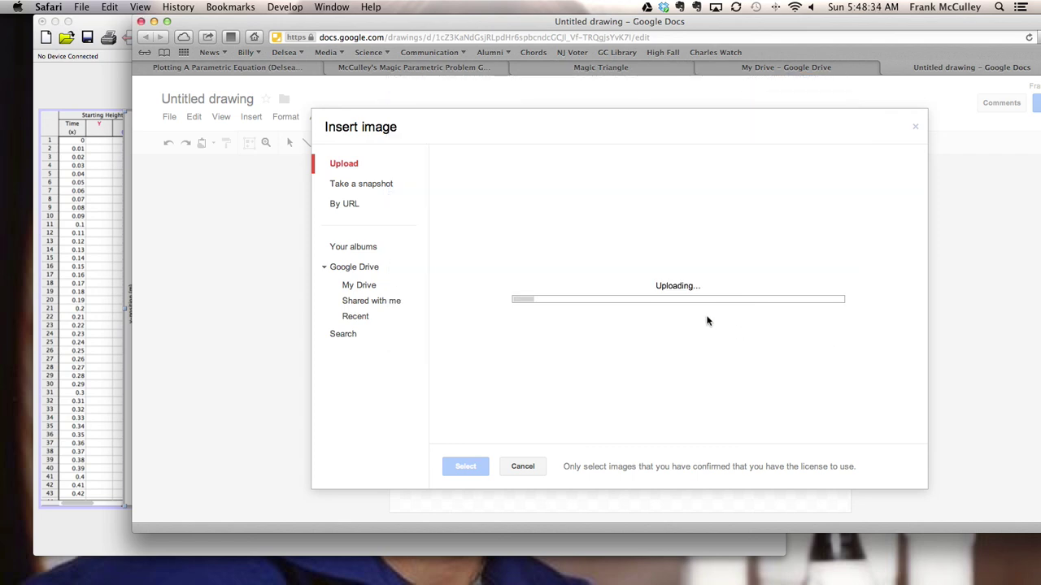